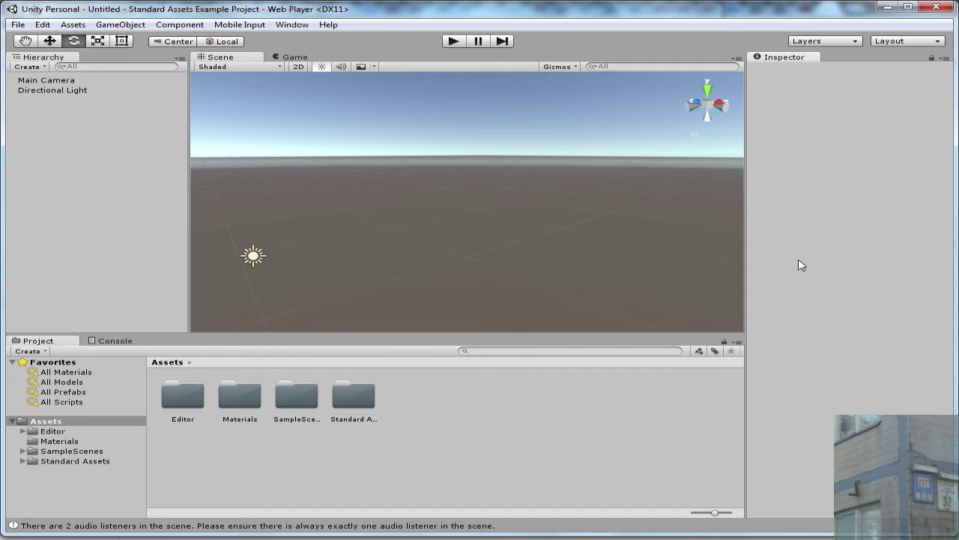
- Create a render texture in the Assets folder and name it "tv texture"
{"action": "right_click", "coordinate": [451, 391]}
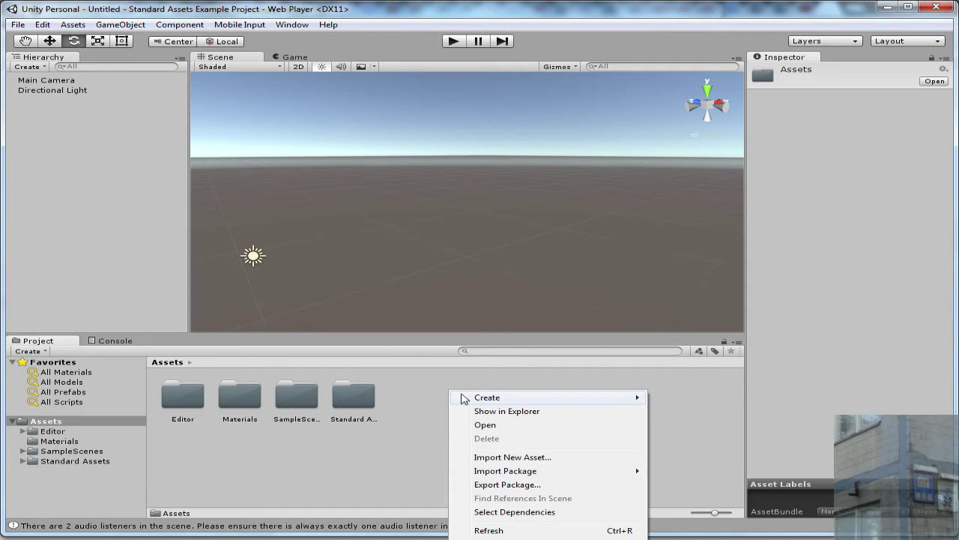
{"action": "mouse_move", "coordinate": [531, 397]}
{"action": "left_click", "coordinate": [742, 226]}
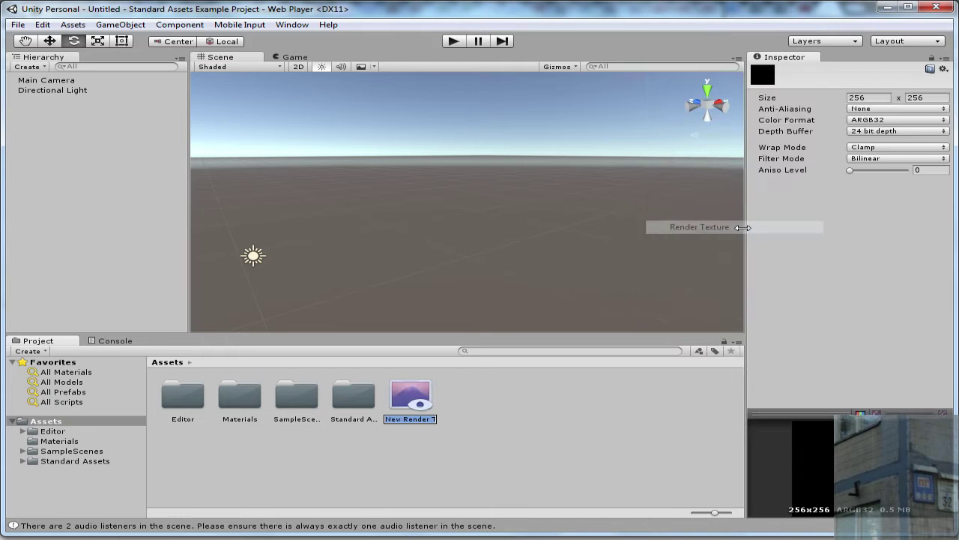
{"action": "type", "text": "tv t"}
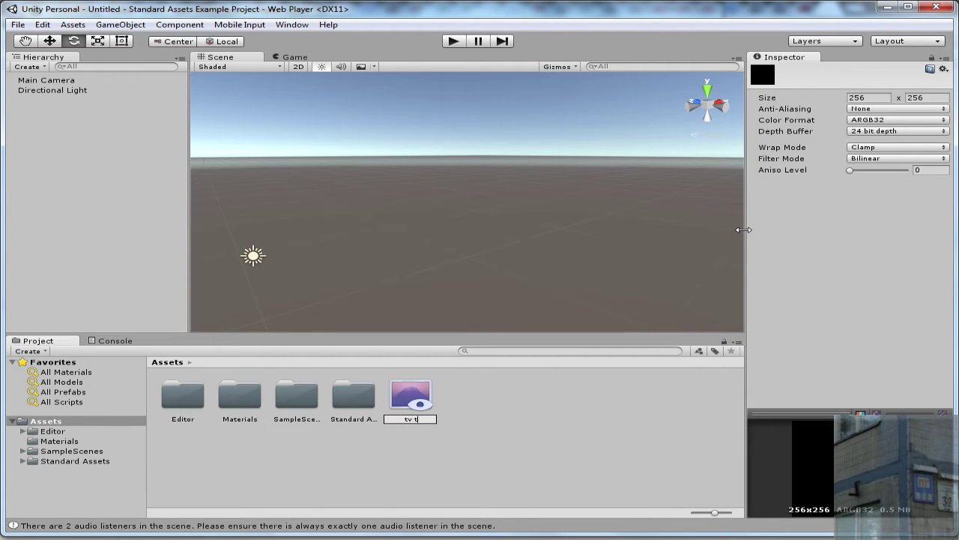
{"action": "type", "text": "exture"}
{"action": "key", "text": "Return"}
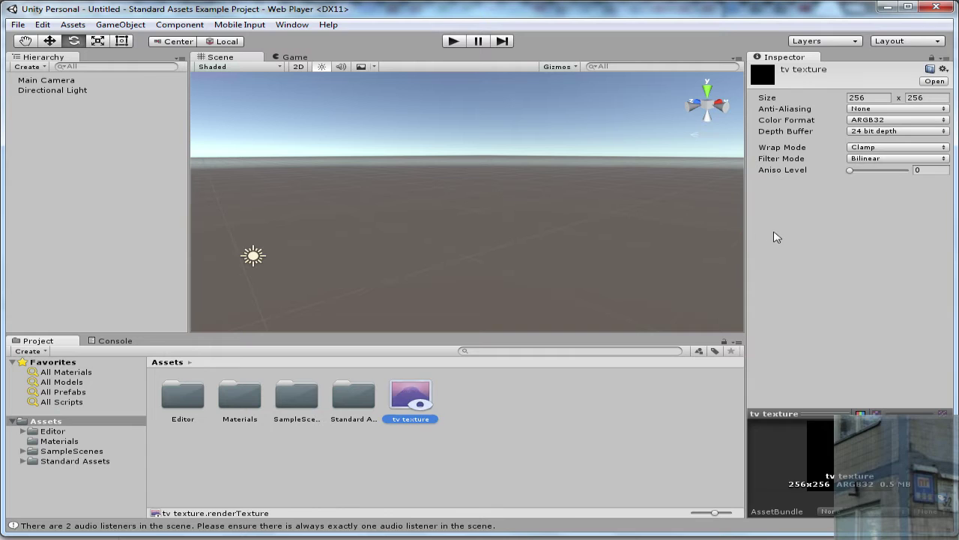
- Set the tv texture's filter mode to Trilinear and its anti-aliasing to 8 samples
{"action": "left_click", "coordinate": [876, 159]}
{"action": "left_click", "coordinate": [913, 201]}
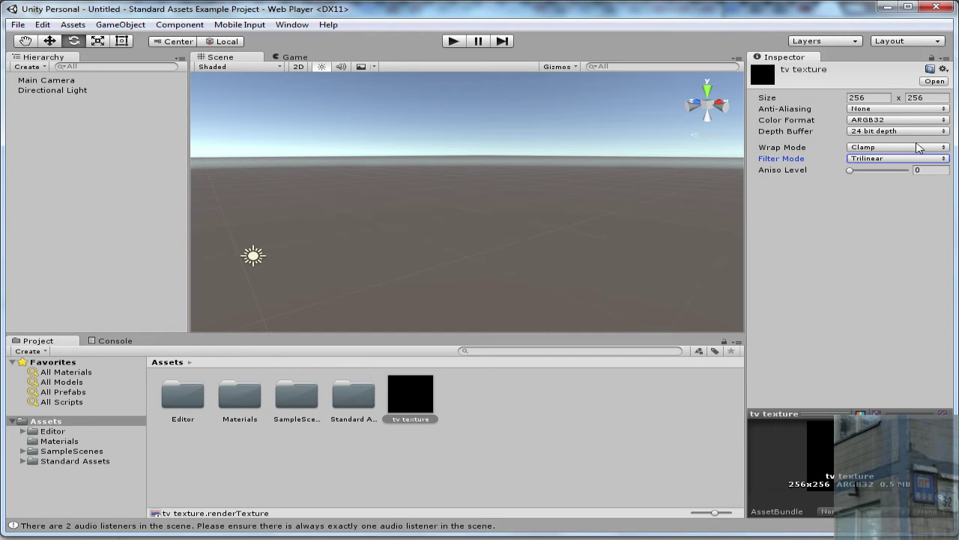
{"action": "left_click", "coordinate": [919, 109]}
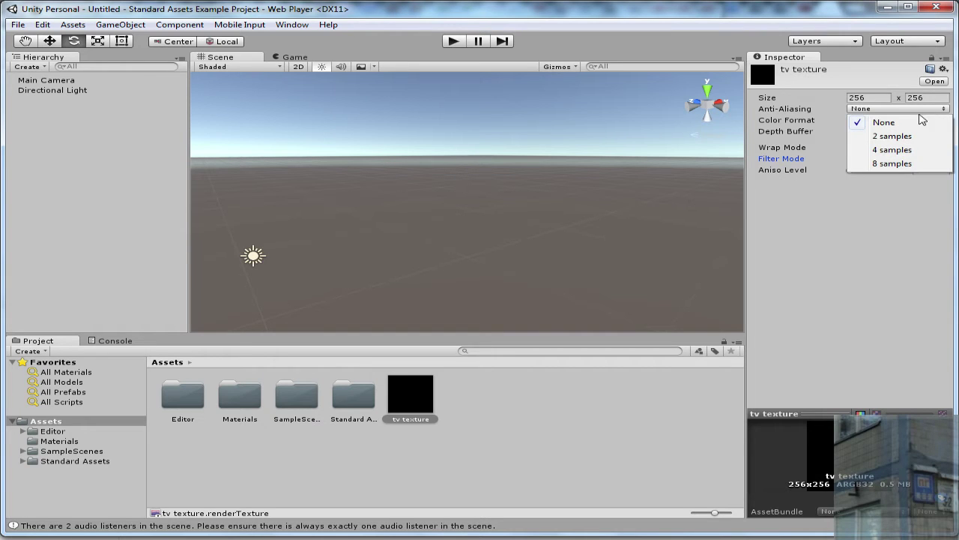
{"action": "left_click", "coordinate": [921, 165]}
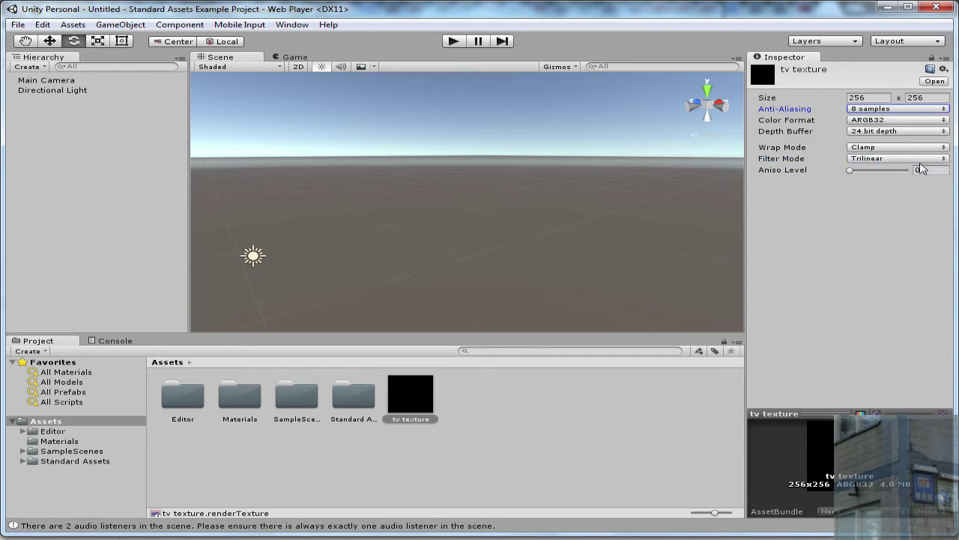
- Set the tv texture's size to 1024 x 1024
{"action": "left_click", "coordinate": [881, 97]}
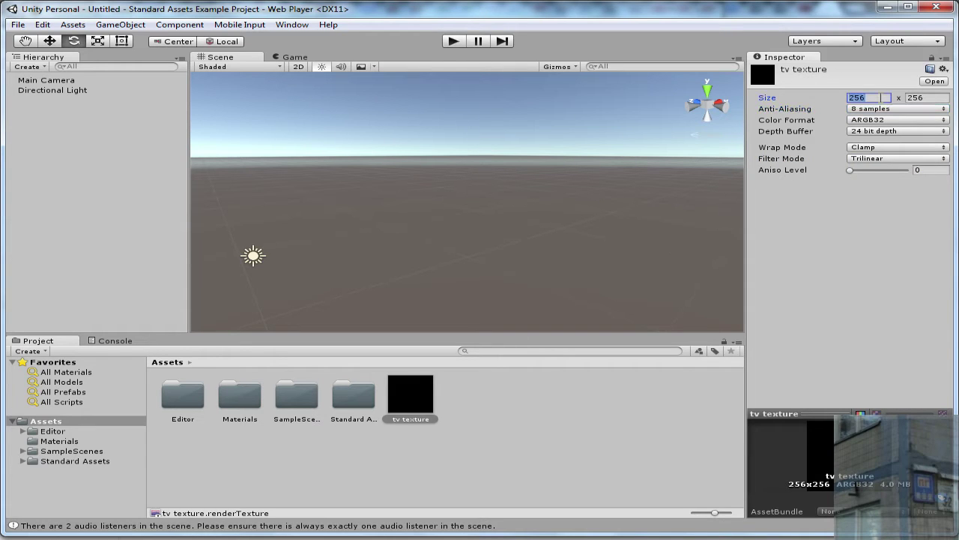
{"action": "type", "text": "1024"}
{"action": "key", "text": "Tab"}
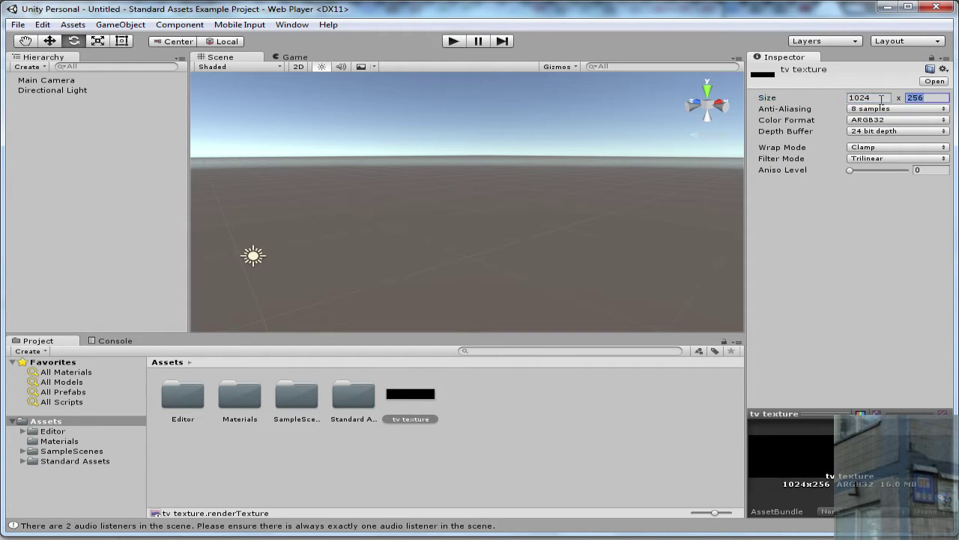
{"action": "type", "text": "1024"}
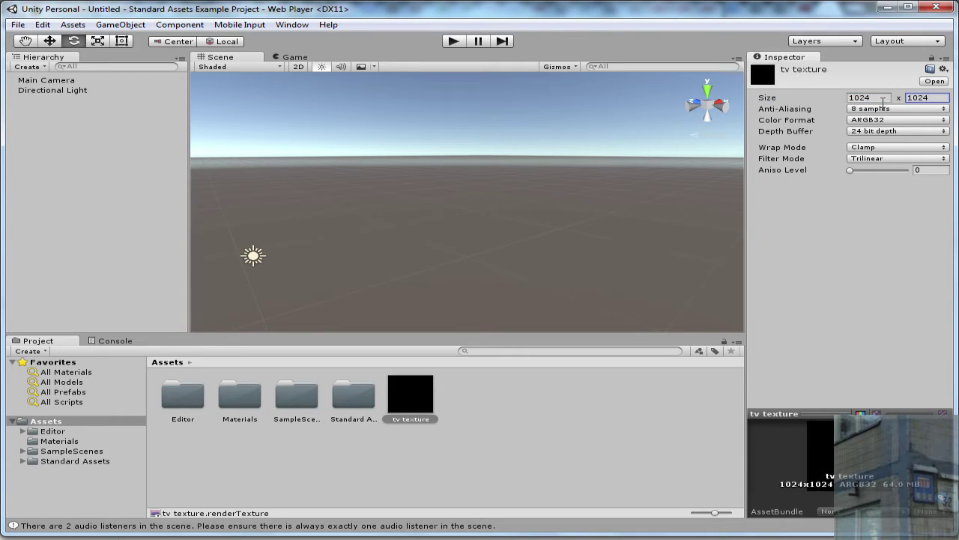
- Create a new material in the Assets folder and name it "tv material"
{"action": "right_click", "coordinate": [466, 413]}
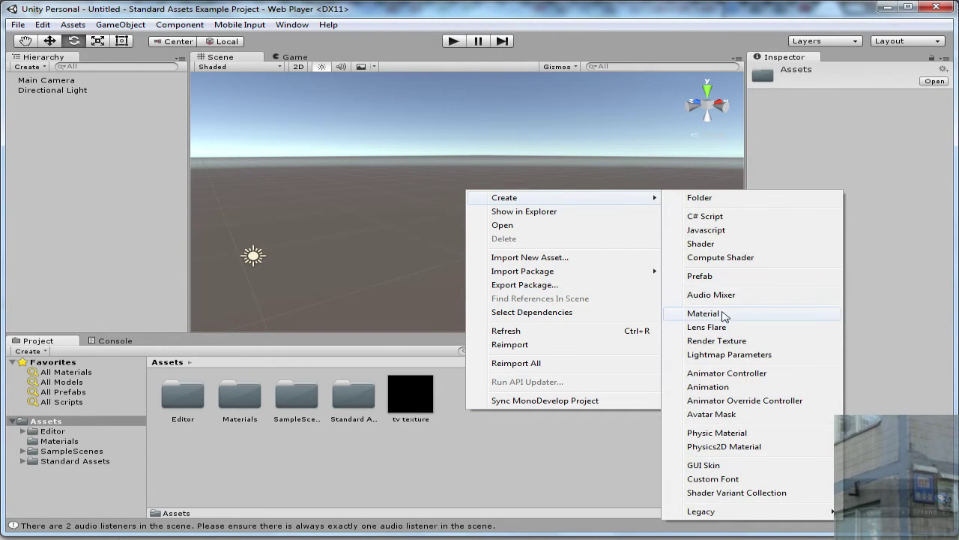
{"action": "left_click", "coordinate": [712, 313]}
{"action": "type", "text": "tv m"}
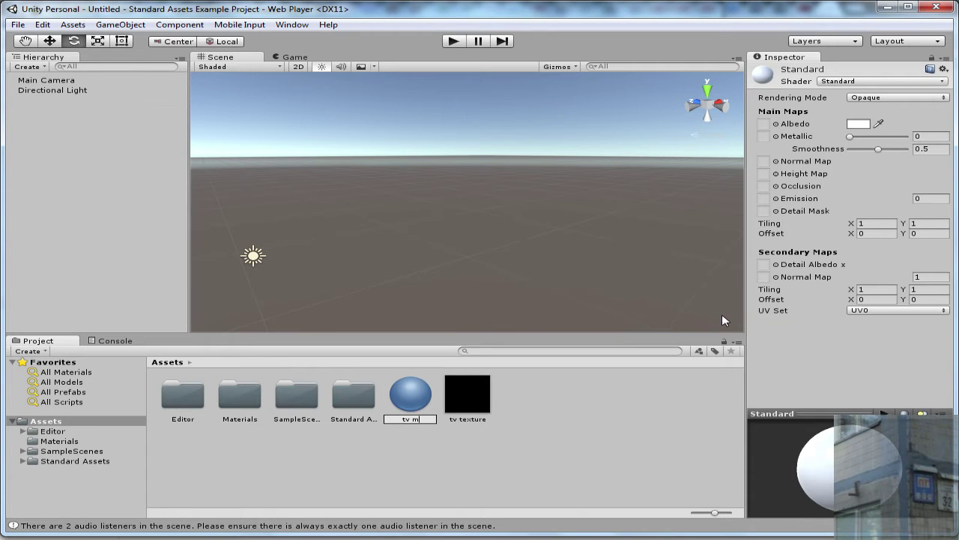
{"action": "type", "text": "aterial"}
{"action": "key", "text": "Return"}
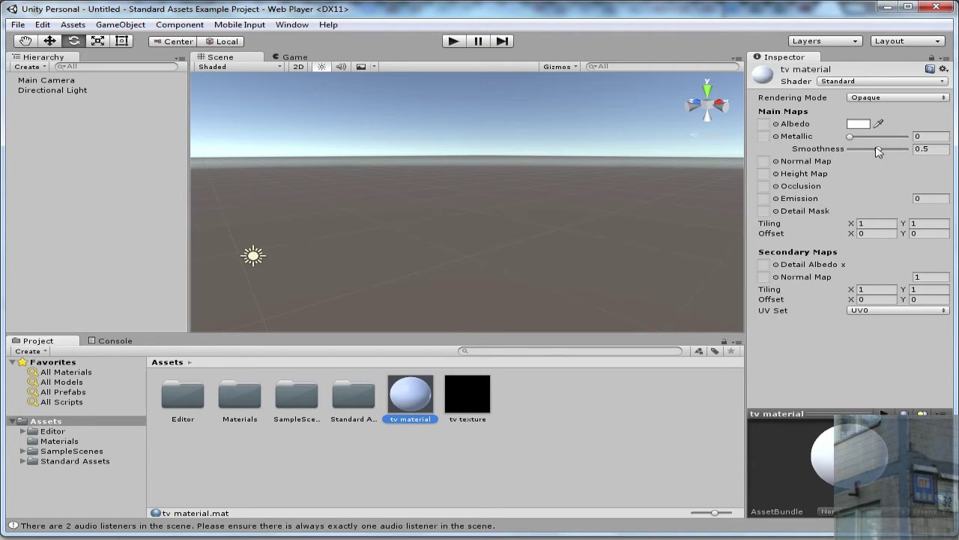
- Assign the tv texture as the albedo map of the tv material
{"action": "left_click", "coordinate": [777, 125]}
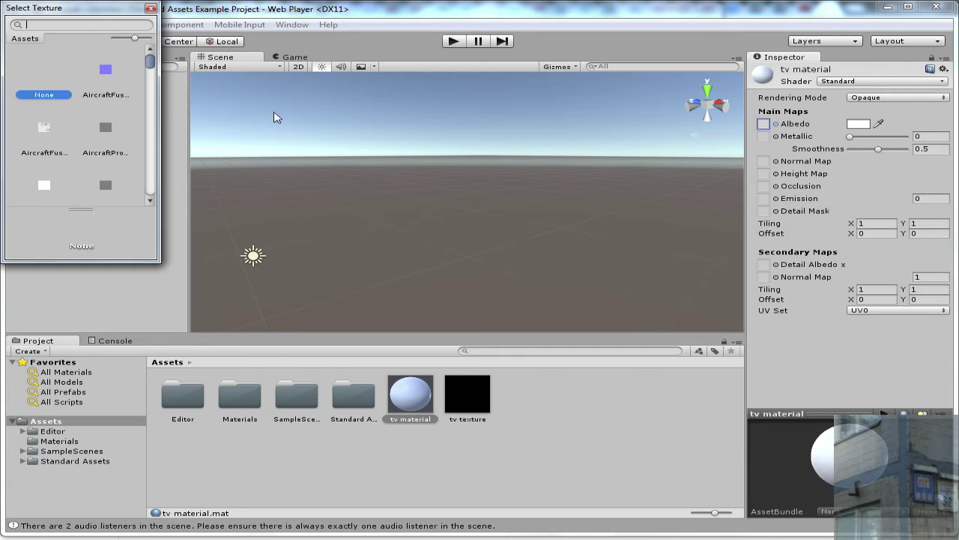
{"action": "type", "text": "tv"}
{"action": "left_click", "coordinate": [114, 94]}
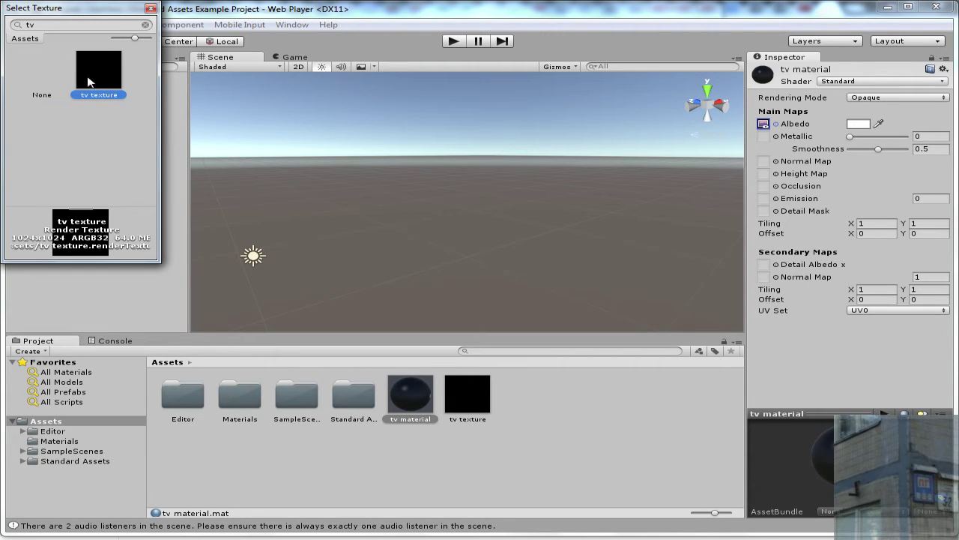
{"action": "left_click", "coordinate": [151, 9]}
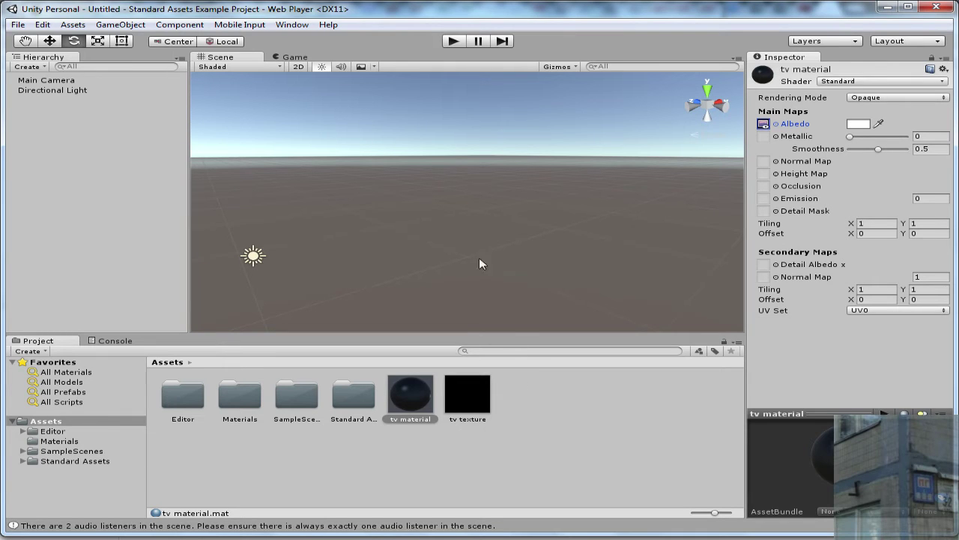
- Add a 3D plane to the scene and set its position to 0, 0, 0
{"action": "left_click", "coordinate": [124, 25]}
{"action": "mouse_move", "coordinate": [146, 66]}
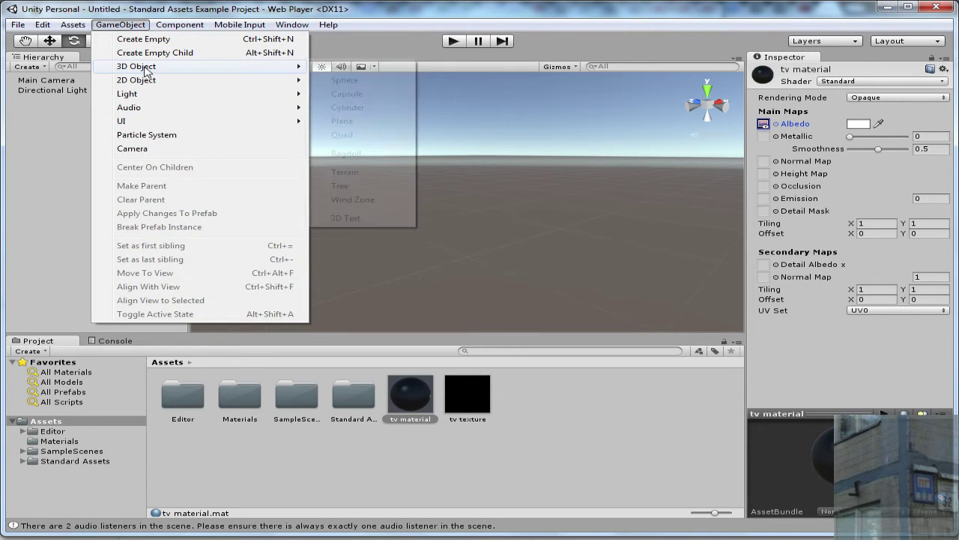
{"action": "left_click", "coordinate": [346, 120]}
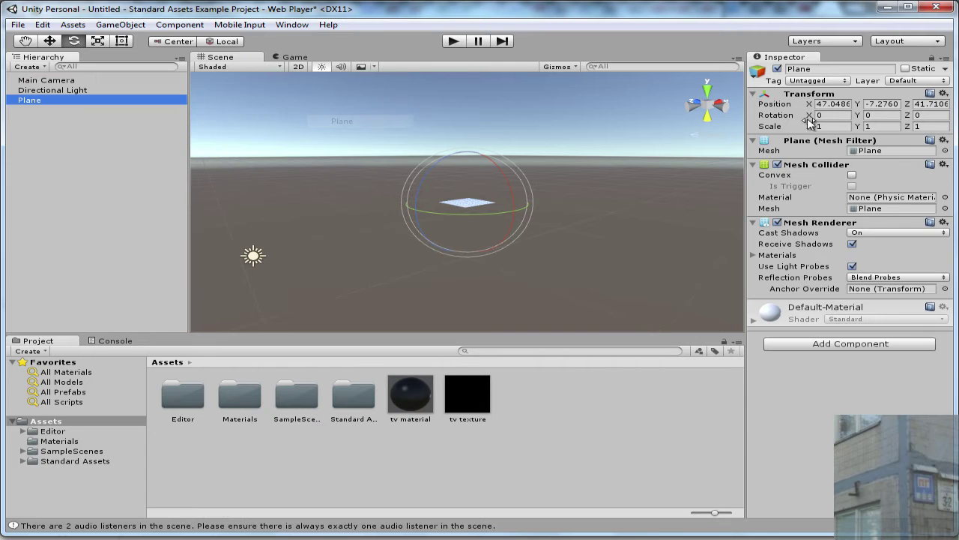
{"action": "left_click", "coordinate": [835, 105]}
{"action": "type", "text": "0"}
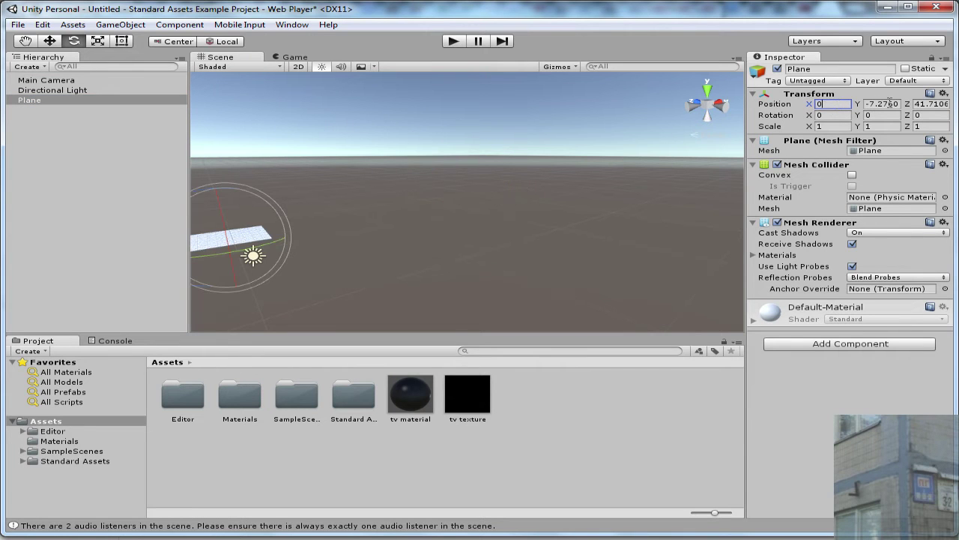
{"action": "key", "text": "Tab"}
{"action": "type", "text": "0"}
{"action": "key", "text": "Tab"}
{"action": "type", "text": "0f"}
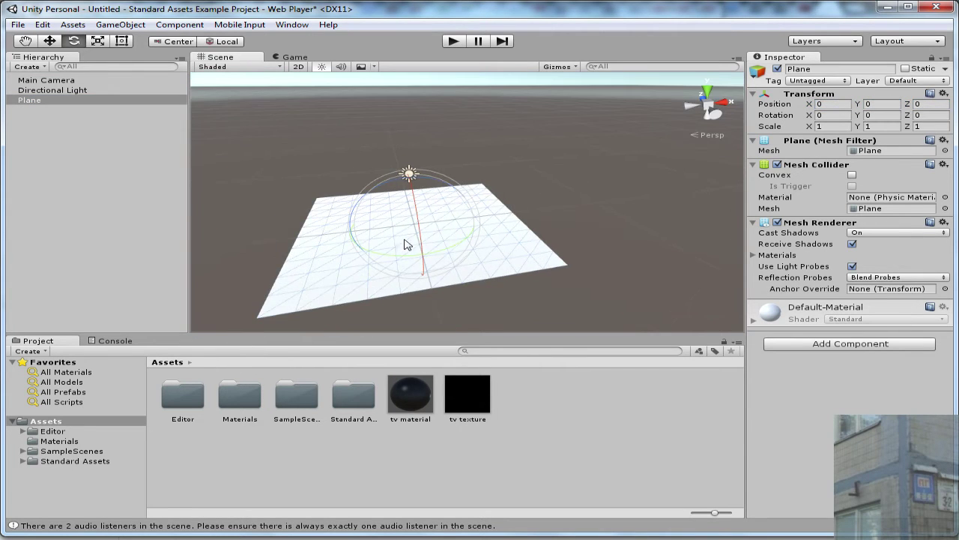
- Add a 3D cube to the scene and set its position to 0, 0, 0
{"action": "left_click", "coordinate": [121, 24]}
{"action": "mouse_move", "coordinate": [137, 67]}
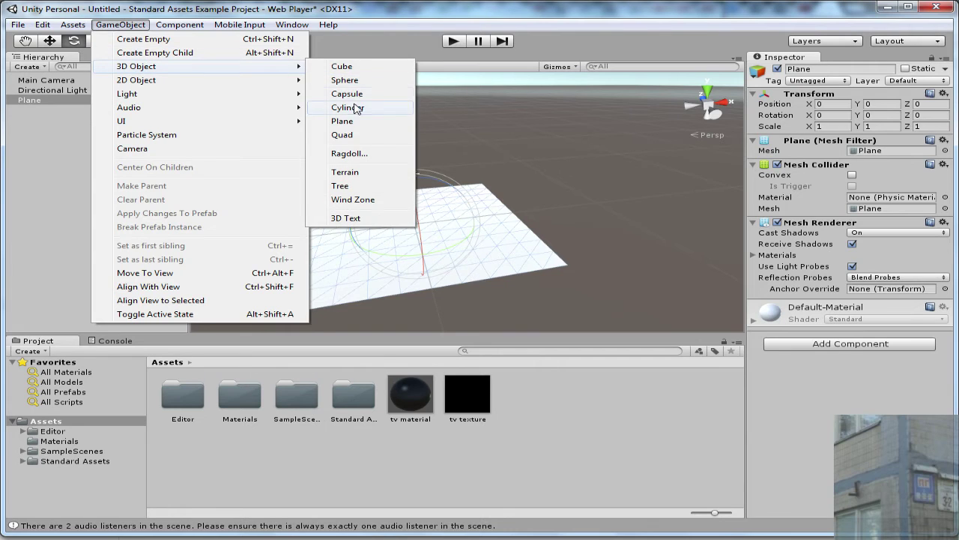
{"action": "left_click", "coordinate": [343, 67]}
{"action": "left_click", "coordinate": [832, 103]}
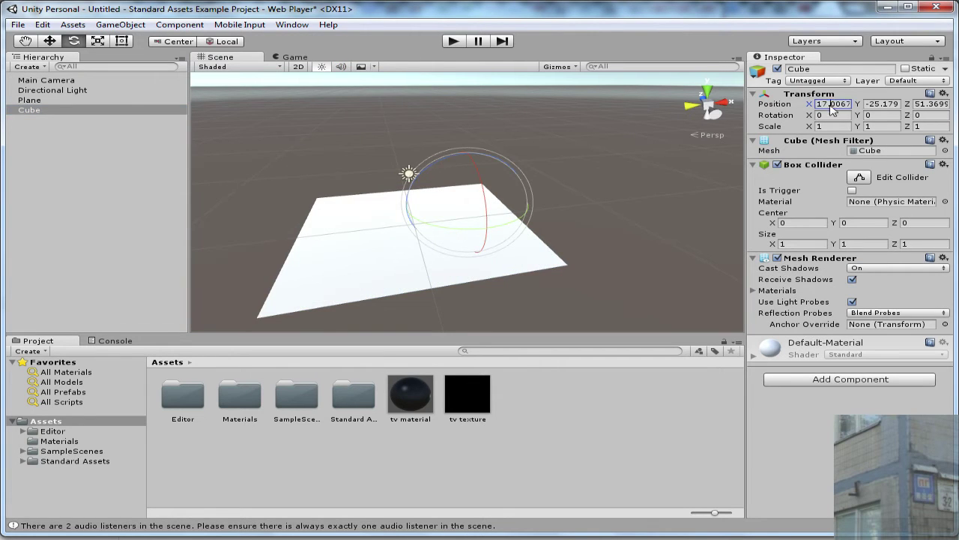
{"action": "type", "text": "0"}
{"action": "key", "text": "Tab"}
{"action": "type", "text": "0"}
{"action": "key", "text": "Tab"}
{"action": "type", "text": "0"}
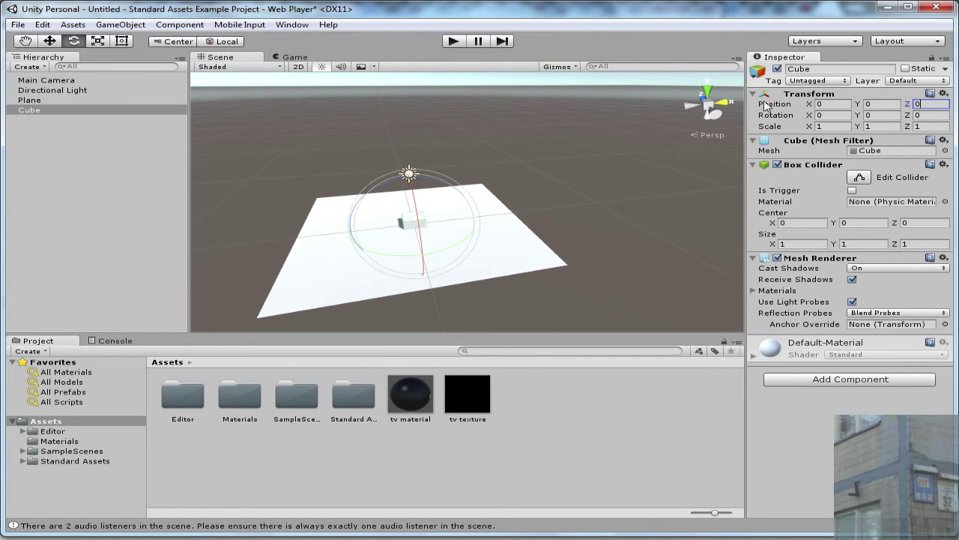
- Add a 3D sphere to the scene and set its position to 0, 0, 0
{"action": "left_click", "coordinate": [121, 24]}
{"action": "mouse_move", "coordinate": [136, 69]}
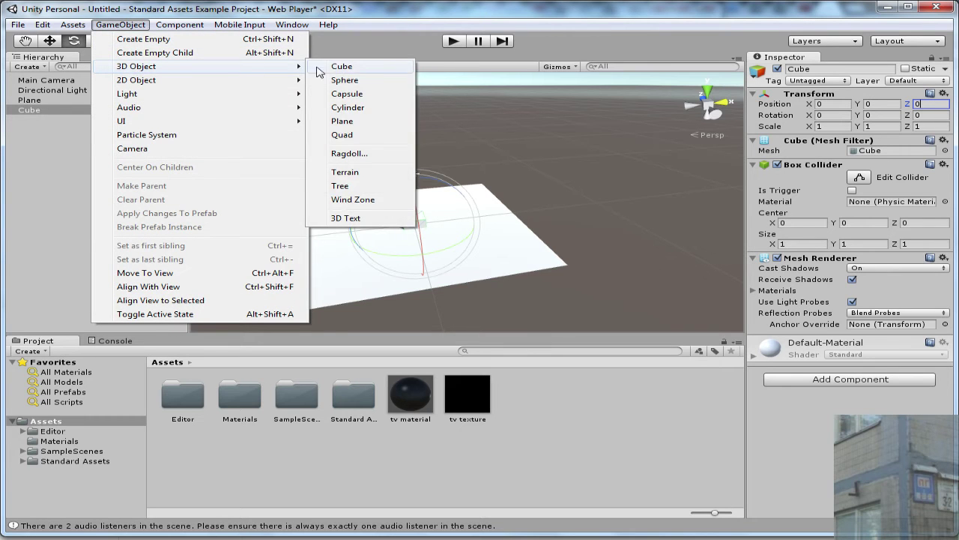
{"action": "left_click", "coordinate": [341, 80]}
{"action": "type", "text": "0"}
{"action": "key", "text": "Tab"}
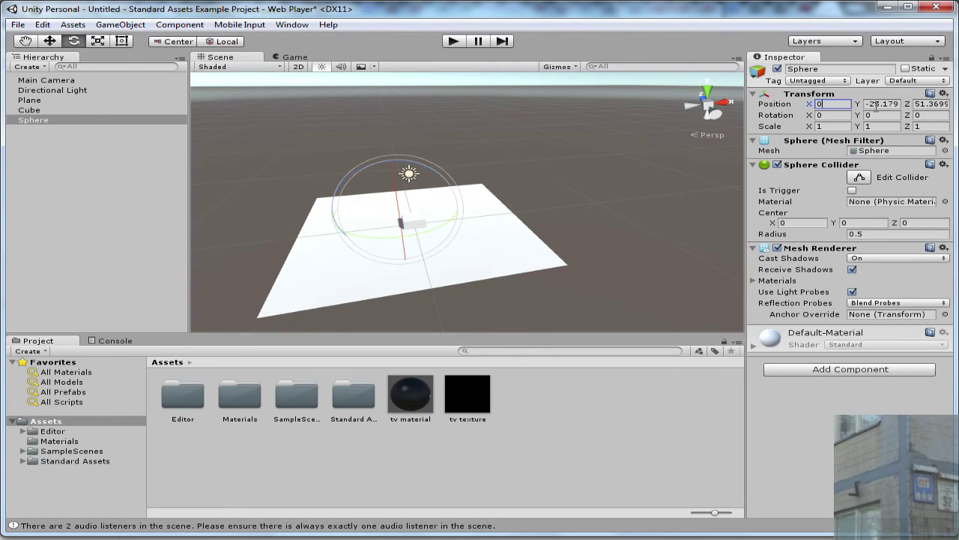
{"action": "type", "text": "0"}
{"action": "key", "text": "Tab"}
{"action": "type", "text": "0"}
{"action": "key", "text": "Return"}
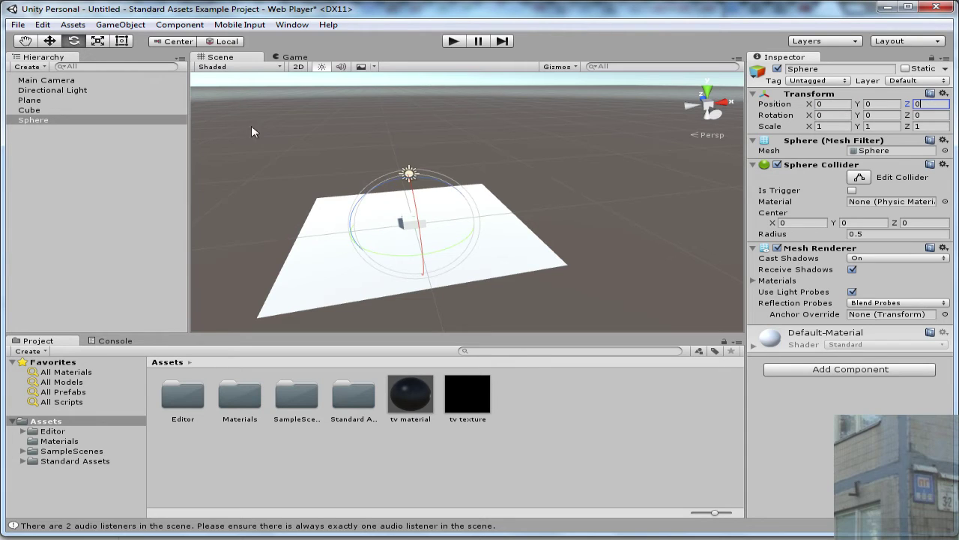
- Move the sphere beside the cube to about X 1.64, Y 0.58, and raise the cube to about Y 0.91
{"action": "right_click_drag", "start_coordinate": [284, 129], "coordinate": [405, 150]}
{"action": "key", "text": "w"}
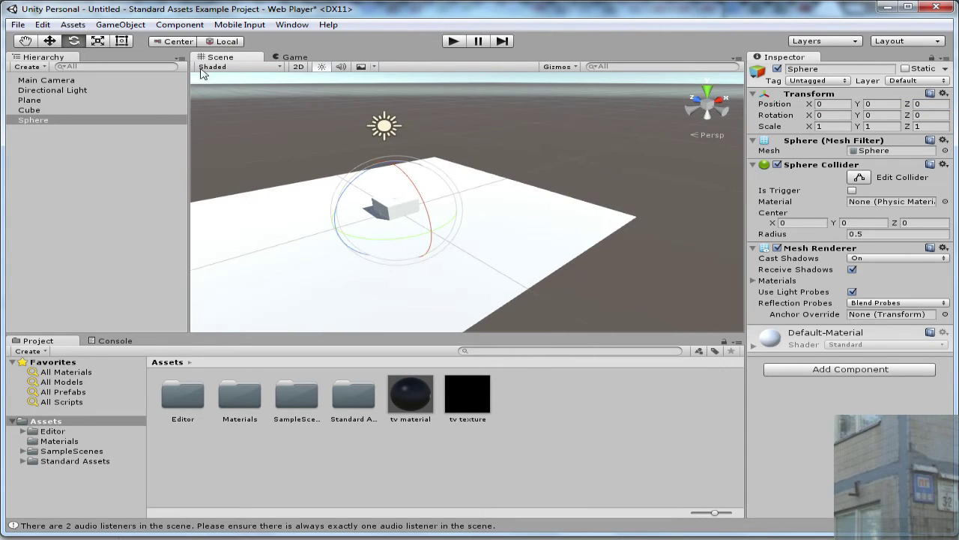
{"action": "left_click", "coordinate": [49, 41]}
{"action": "left_click", "coordinate": [50, 41]}
{"action": "left_click_drag", "start_coordinate": [409, 161], "coordinate": [413, 182], "text": "alt"}
{"action": "left_click_drag", "start_coordinate": [482, 192], "coordinate": [520, 176]}
{"action": "left_click_drag", "start_coordinate": [520, 176], "coordinate": [496, 148], "text": "alt"}
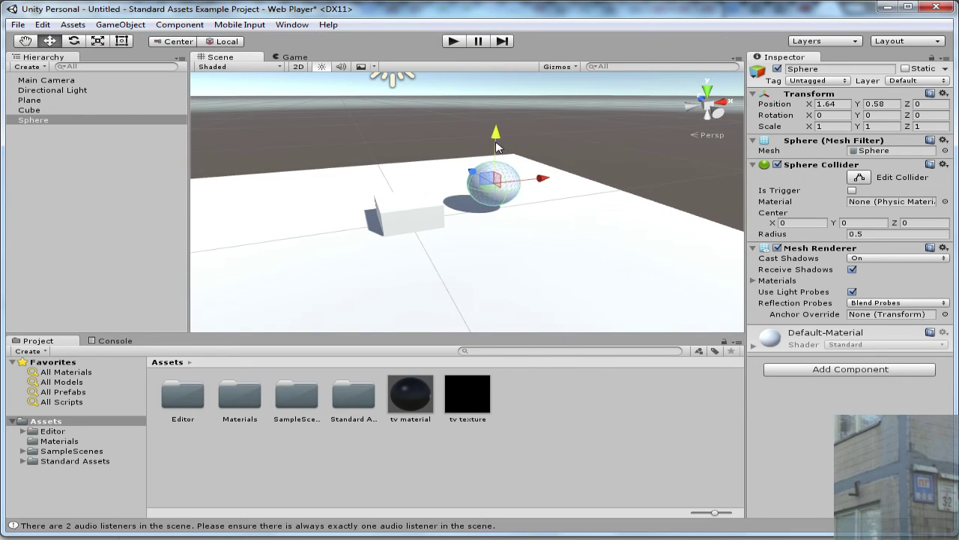
{"action": "left_click", "coordinate": [412, 207]}
{"action": "left_click_drag", "start_coordinate": [406, 177], "coordinate": [322, 167]}
- Search the project assets for "pink" and apply the PinkSmooth material to the sphere
{"action": "left_click", "coordinate": [69, 372]}
{"action": "left_click", "coordinate": [512, 352]}
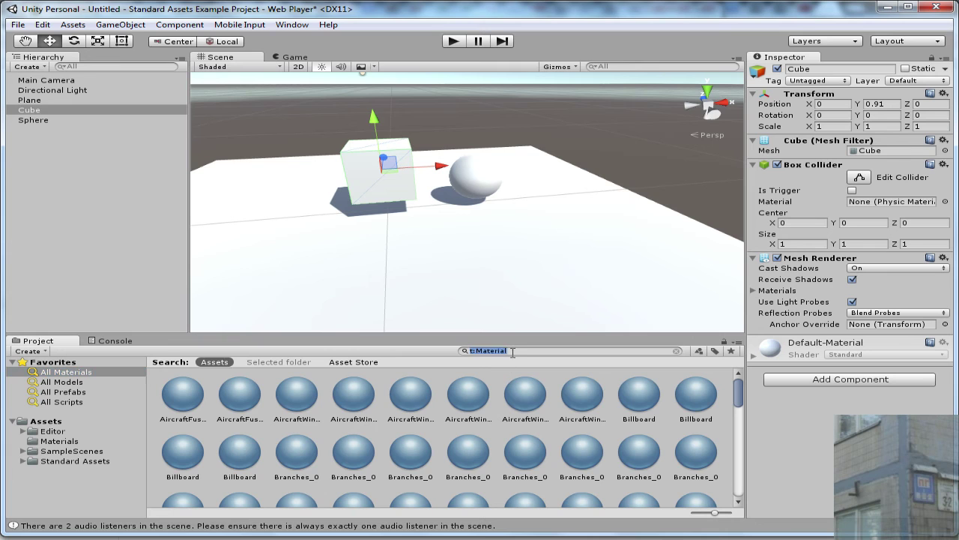
{"action": "type", "text": "pink"}
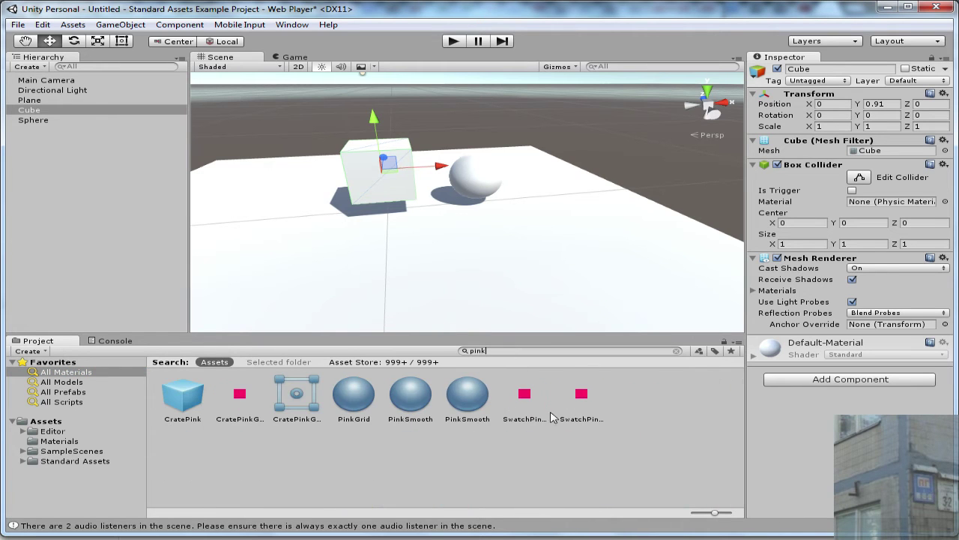
{"action": "left_click_drag", "start_coordinate": [449, 397], "coordinate": [476, 176]}
- Search the project assets for "water" and apply the Water4Advanced material to the cube
{"action": "left_click", "coordinate": [497, 350]}
{"action": "type", "text": "w"}
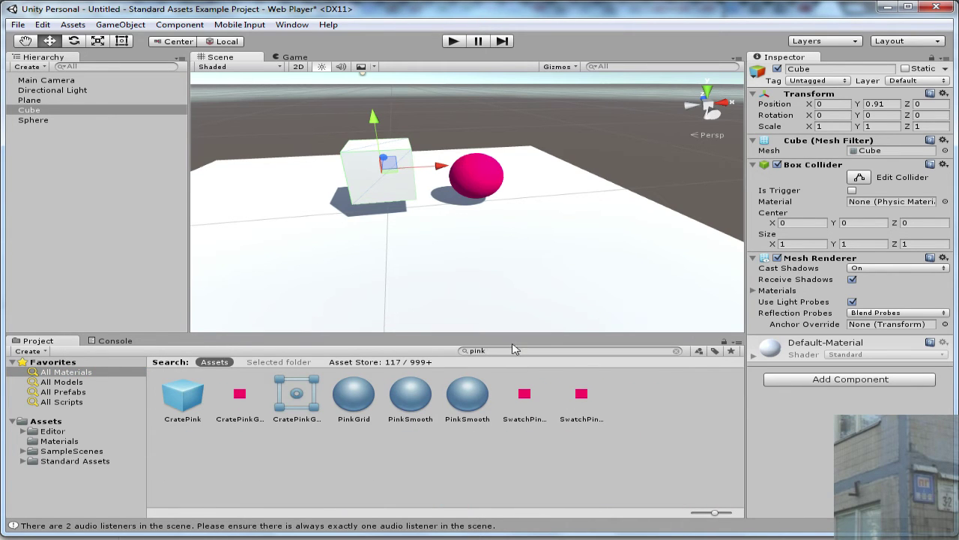
{"action": "type", "text": "ater"}
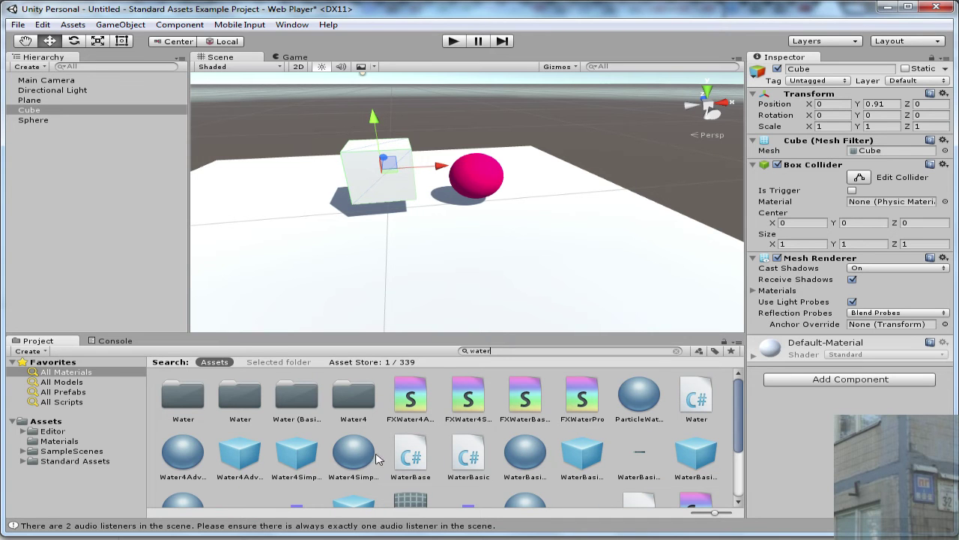
{"action": "left_click_drag", "start_coordinate": [196, 454], "coordinate": [368, 182]}
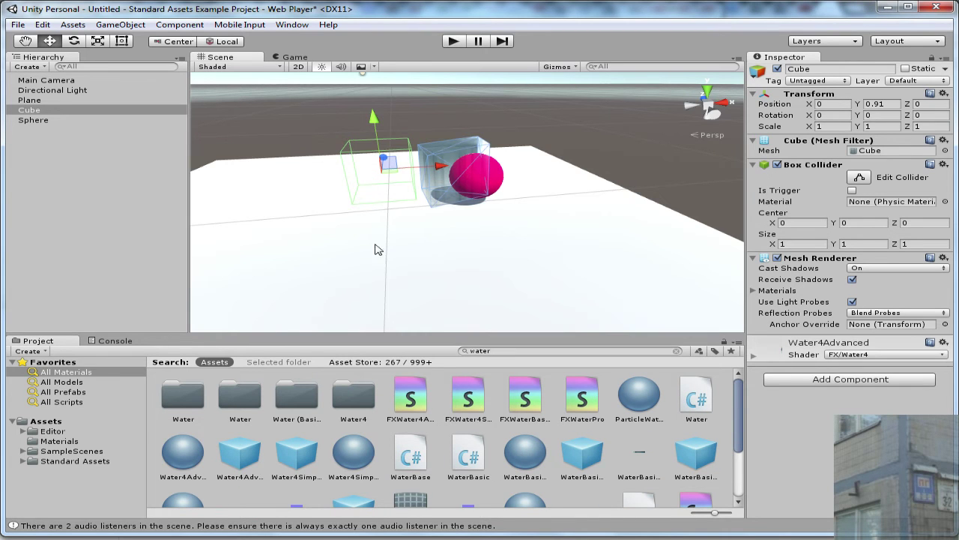
- Move the water-textured cube along the X axis near the pink sphere and deselect it
{"action": "key", "text": "w"}
{"action": "right_click_drag", "start_coordinate": [377, 263], "coordinate": [407, 175]}
{"action": "key", "text": "s"}
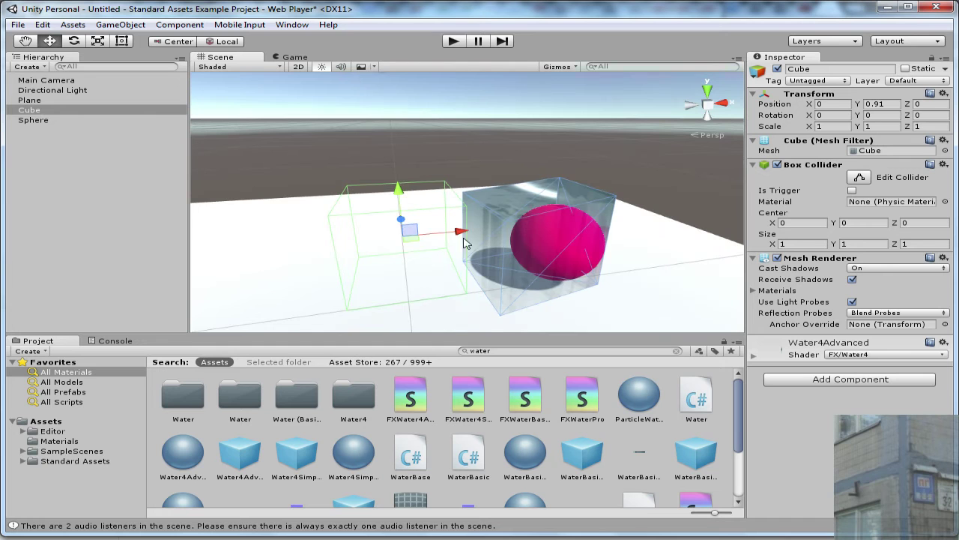
{"action": "left_click_drag", "start_coordinate": [457, 229], "coordinate": [638, 230]}
{"action": "key", "text": "s"}
{"action": "mouse_move", "coordinate": [638, 230]}
{"action": "right_mouse_down"}
{"action": "mouse_move", "coordinate": [486, 285]}
{"action": "mouse_move", "coordinate": [620, 229]}
{"action": "right_mouse_up"}
{"action": "key", "text": "w"}
{"action": "left_click_drag", "start_coordinate": [619, 230], "coordinate": [672, 219], "text": "alt"}
{"action": "key", "text": "s"}
{"action": "right_click_drag", "start_coordinate": [672, 218], "coordinate": [556, 264]}
{"action": "left_click", "coordinate": [614, 136]}
{"action": "right_click_drag", "start_coordinate": [481, 184], "coordinate": [487, 185]}
{"action": "left_click_drag", "start_coordinate": [488, 184], "coordinate": [597, 222], "text": "alt"}
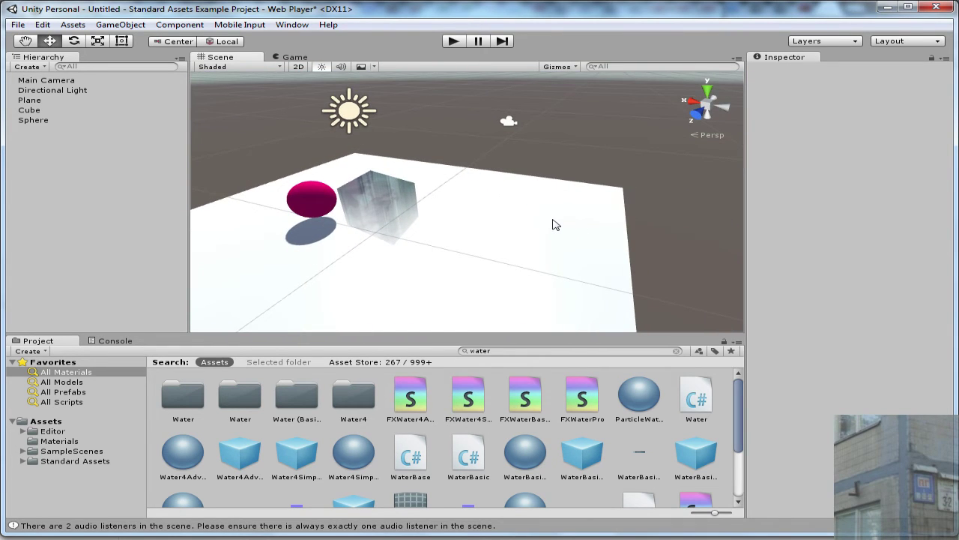
- Add a new camera to the scene and set its position to X 0, Y 0, Z 0
{"action": "left_click_drag", "start_coordinate": [555, 224], "coordinate": [535, 173], "text": "alt"}
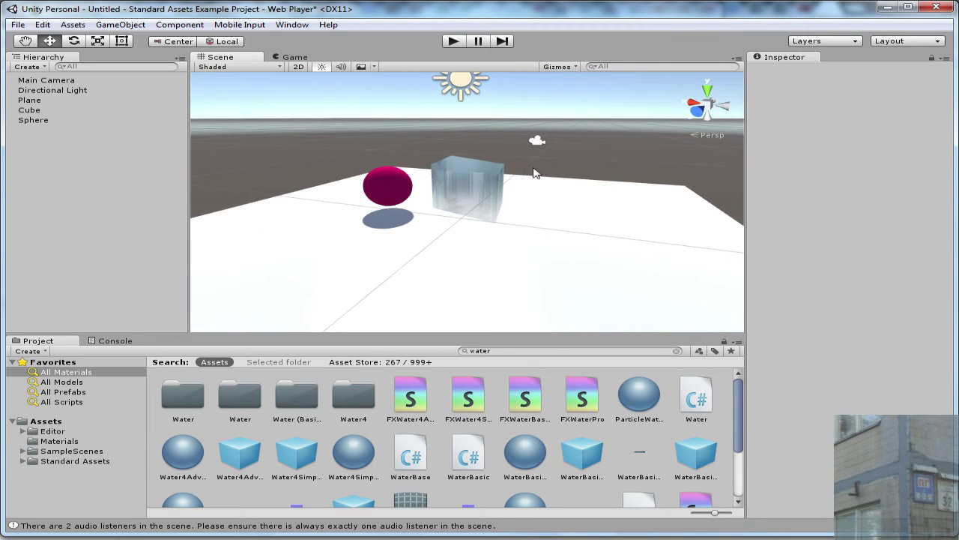
{"action": "left_click", "coordinate": [121, 26]}
{"action": "left_click", "coordinate": [141, 148]}
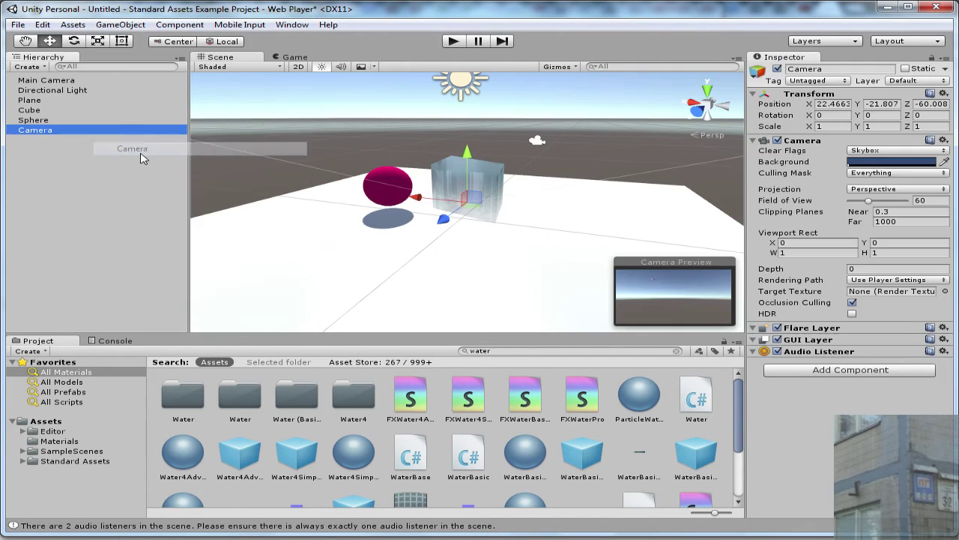
{"action": "left_click_drag", "start_coordinate": [448, 207], "coordinate": [598, 212], "text": "alt"}
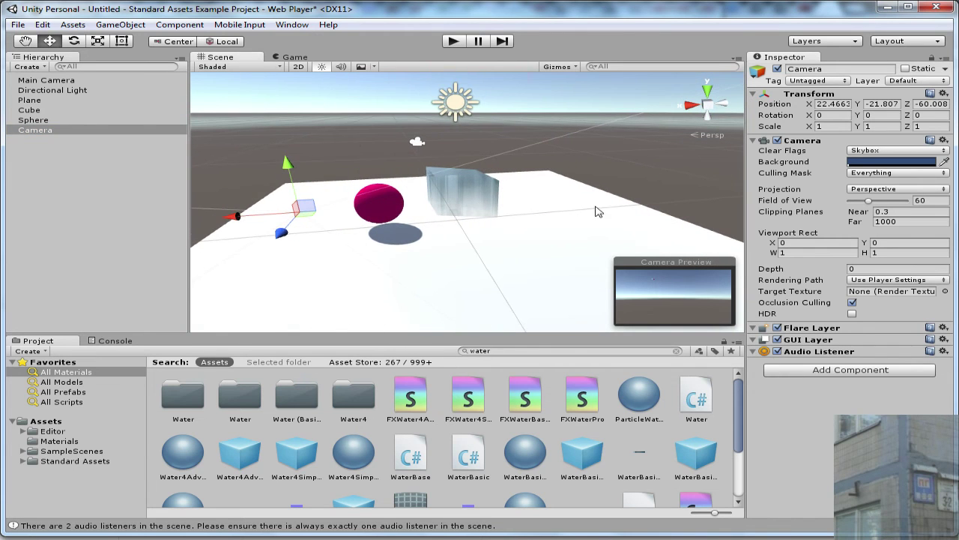
{"action": "left_click", "coordinate": [827, 104]}
{"action": "type", "text": "0"}
{"action": "key", "text": "Tab"}
{"action": "type", "text": "0"}
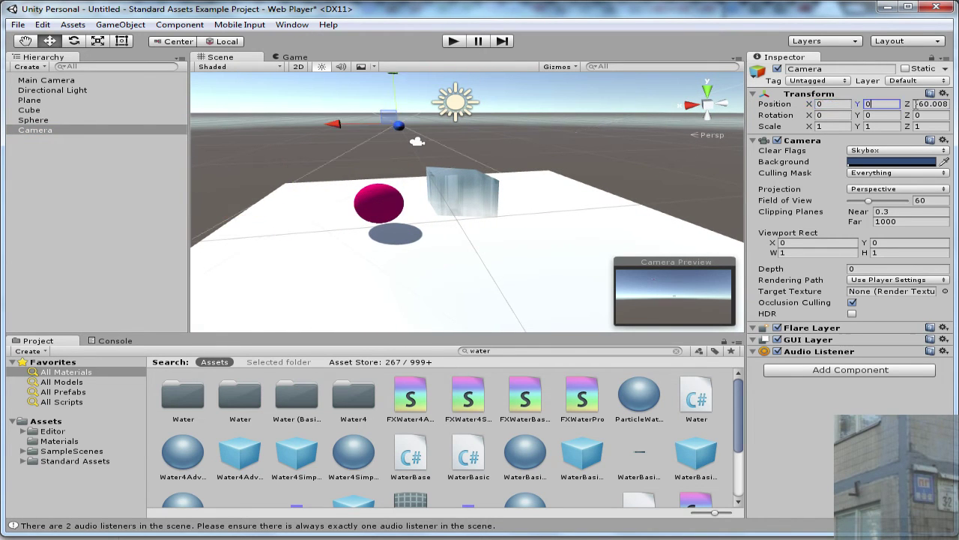
{"action": "left_click", "coordinate": [915, 104]}
{"action": "type", "text": "0"}
- Pull the new camera back and up to Y 1.17, Z -3.59 so it faces the cube and sphere
{"action": "right_click_drag", "start_coordinate": [314, 185], "coordinate": [331, 195]}
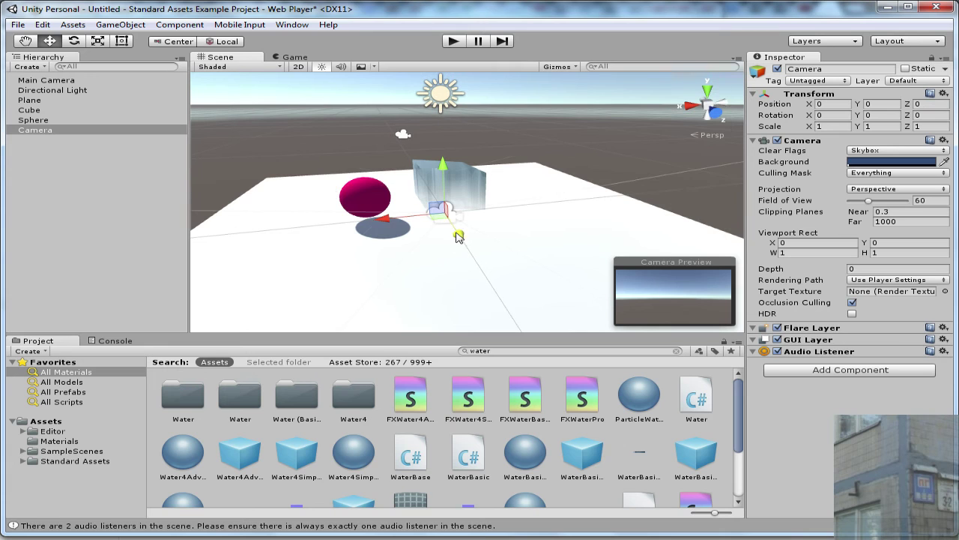
{"action": "left_click_drag", "start_coordinate": [456, 233], "coordinate": [380, 170]}
{"action": "left_click_drag", "start_coordinate": [406, 123], "coordinate": [412, 97]}
{"action": "left_click_drag", "start_coordinate": [480, 123], "coordinate": [611, 141], "text": "alt"}
{"action": "left_click_drag", "start_coordinate": [405, 162], "coordinate": [467, 165]}
{"action": "left_click_drag", "start_coordinate": [433, 124], "coordinate": [540, 177]}
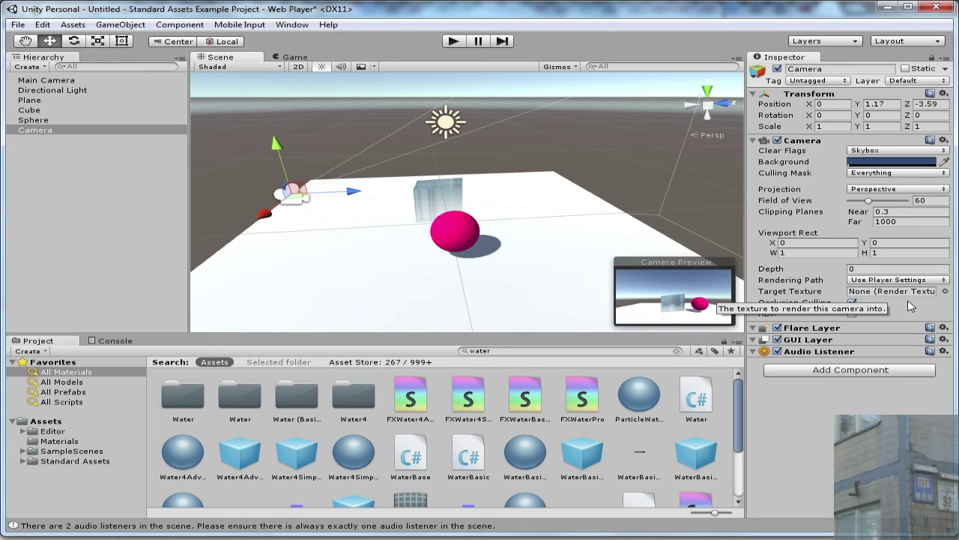
- Assign the tv texture render texture as the new camera's target texture
{"action": "left_click", "coordinate": [945, 290]}
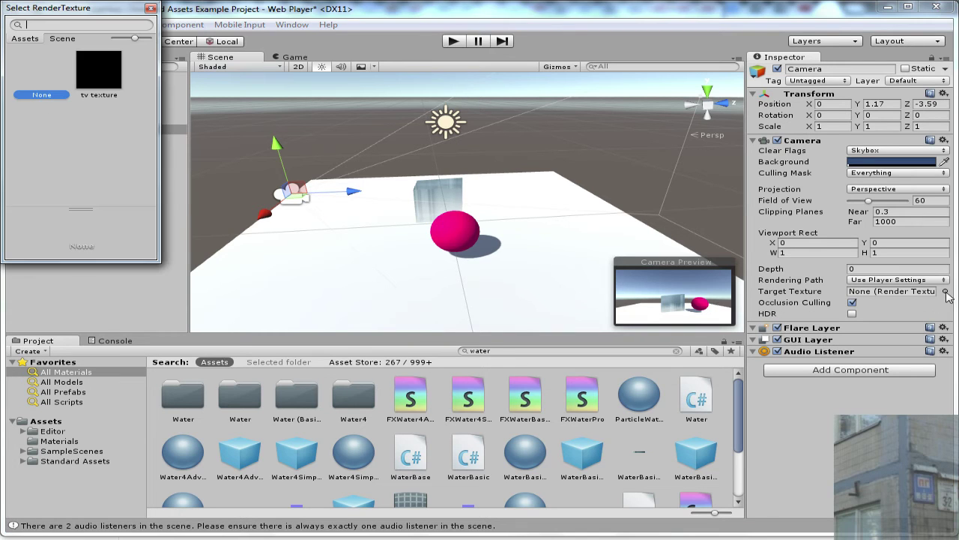
{"action": "left_click", "coordinate": [102, 83]}
{"action": "left_click", "coordinate": [151, 9]}
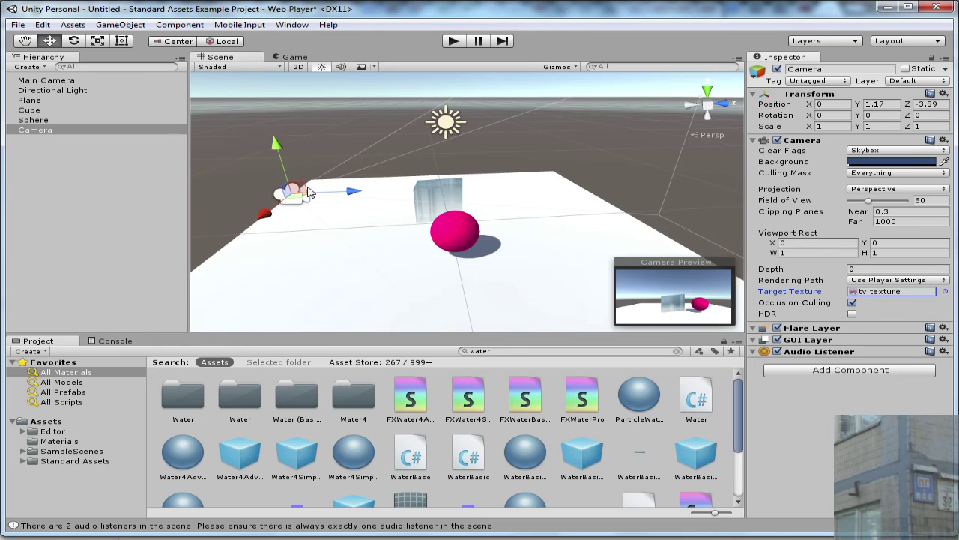
- Add a second plane to the scene and set its position to X 0, Y 0, Z 0
{"action": "left_click_drag", "start_coordinate": [311, 193], "coordinate": [525, 192], "text": "alt"}
{"action": "left_click", "coordinate": [120, 24]}
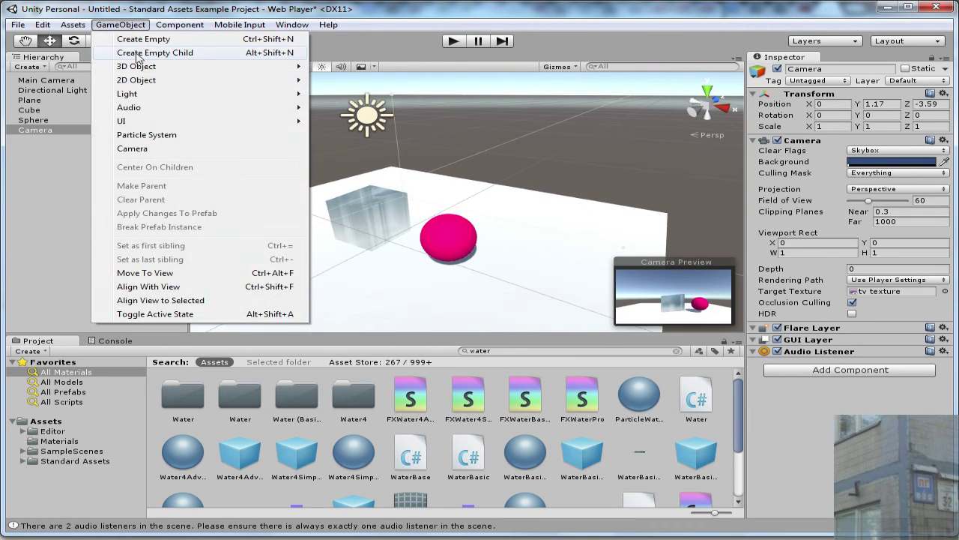
{"action": "mouse_move", "coordinate": [140, 66]}
{"action": "left_click", "coordinate": [343, 120]}
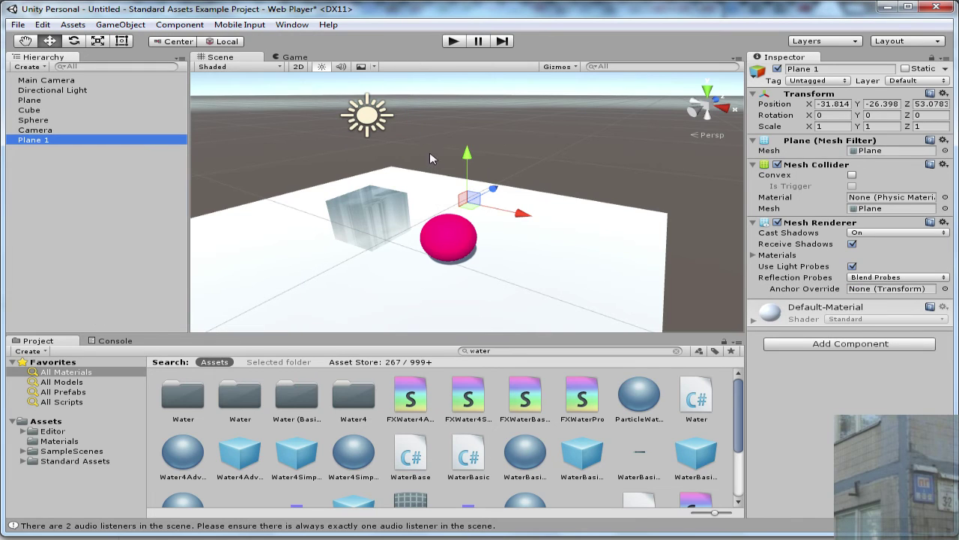
{"action": "left_click", "coordinate": [831, 104]}
{"action": "type", "text": "0"}
{"action": "key", "text": "Tab"}
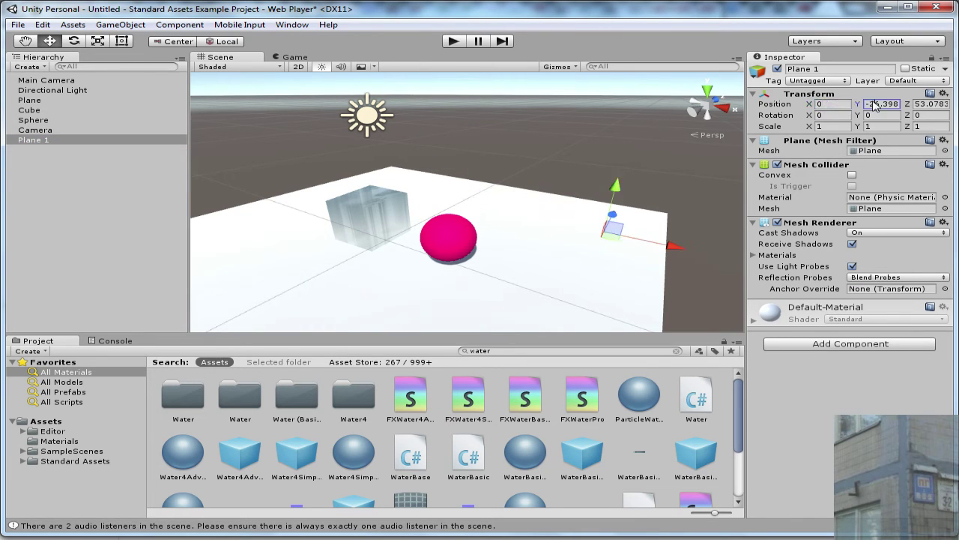
{"action": "type", "text": "0"}
{"action": "key", "text": "Tab"}
{"action": "type", "text": "0"}
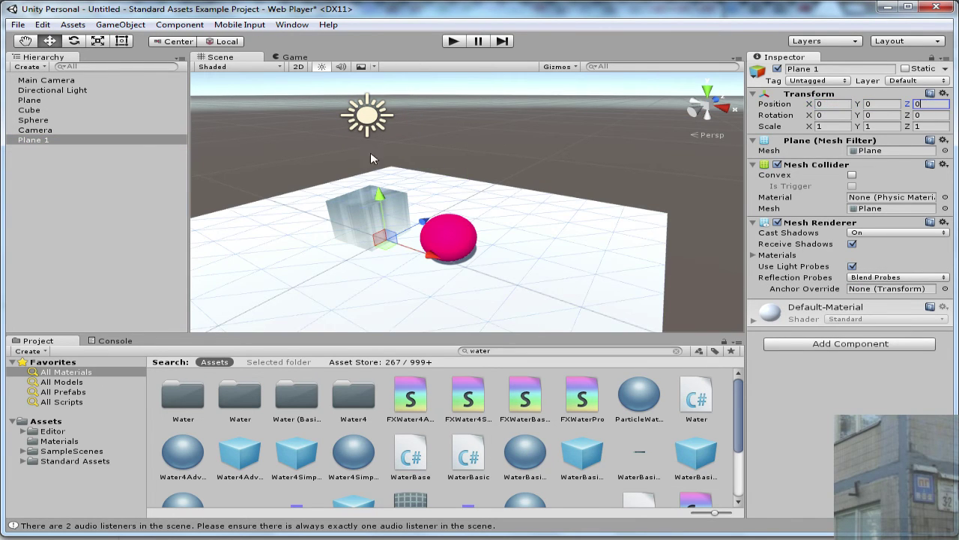
- Raise the second plane to about Y 2.04 and tilt it upright to about -87.2 degrees around X
{"action": "left_click_drag", "start_coordinate": [380, 197], "coordinate": [400, 129]}
{"action": "key", "text": "e"}
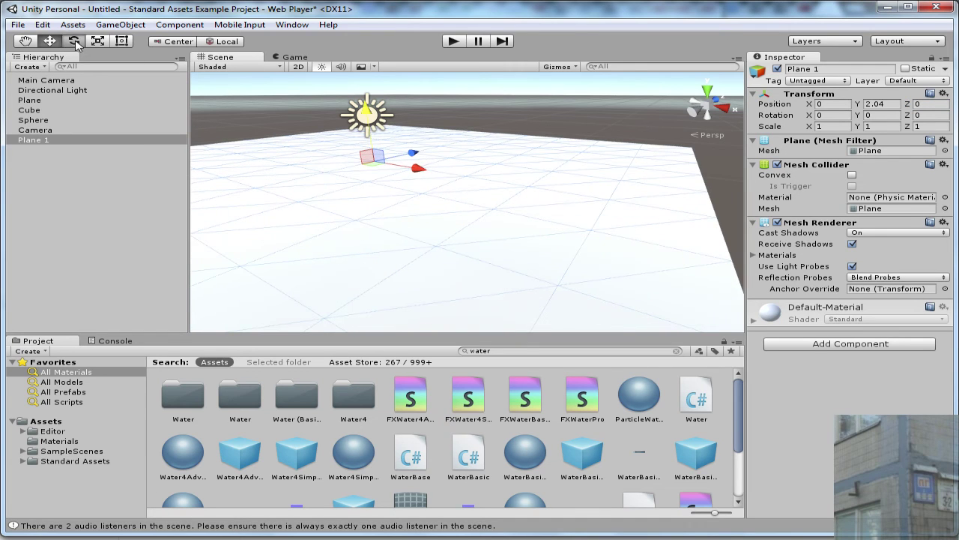
{"action": "left_click_drag", "start_coordinate": [337, 134], "coordinate": [296, 285]}
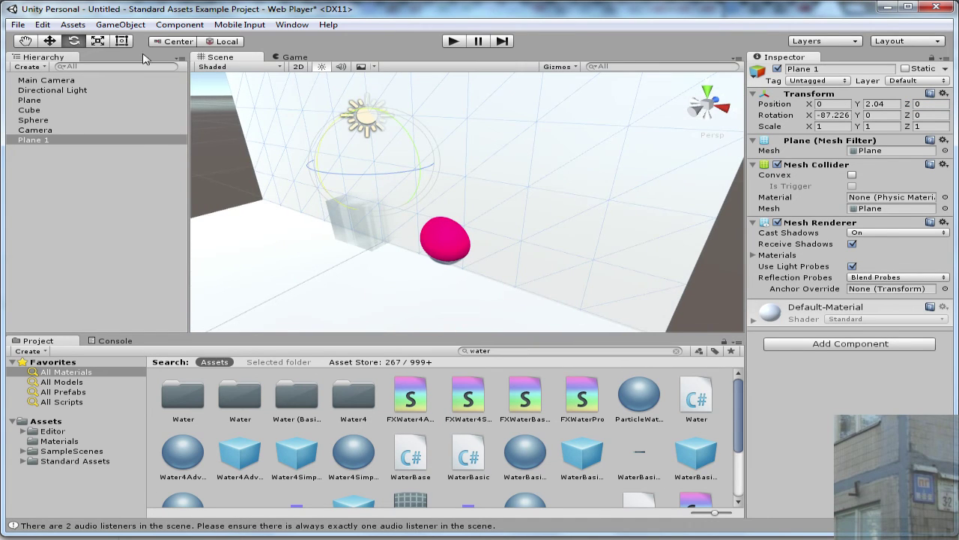
- Scale the upright plane to about X 0.363, Z 0.184 and move it behind the sphere to X 2.87, Y 1.95, Z 1.87
{"action": "key", "text": "r"}
{"action": "left_click_drag", "start_coordinate": [420, 171], "coordinate": [391, 168]}
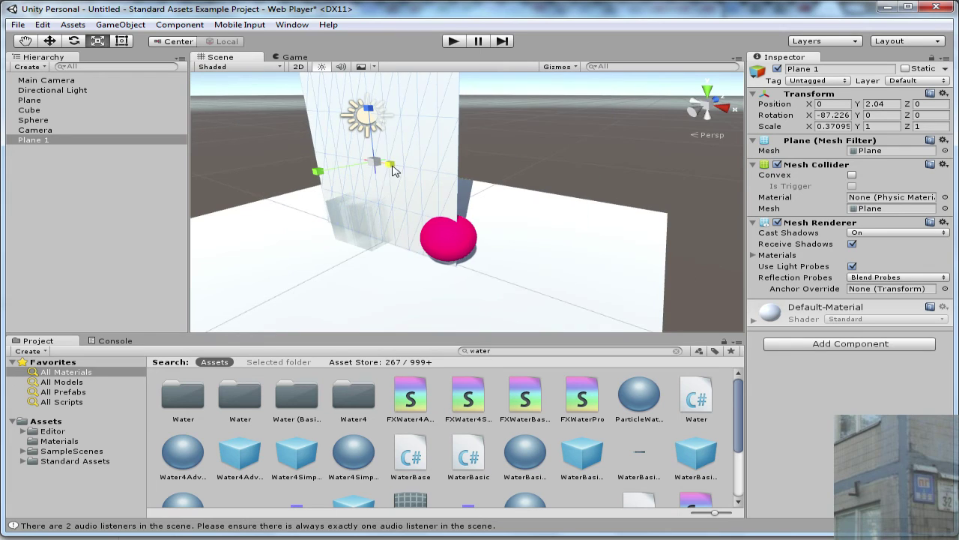
{"action": "left_click_drag", "start_coordinate": [368, 109], "coordinate": [538, 200]}
{"action": "left_click", "coordinate": [50, 41]}
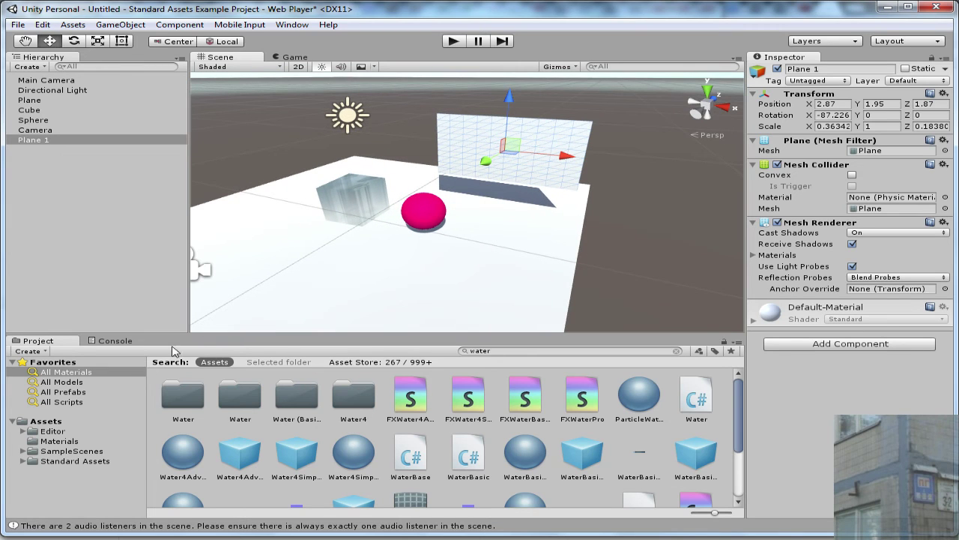
- Apply the tv material from the Assets folder to the upright plane
{"action": "left_click", "coordinate": [56, 422]}
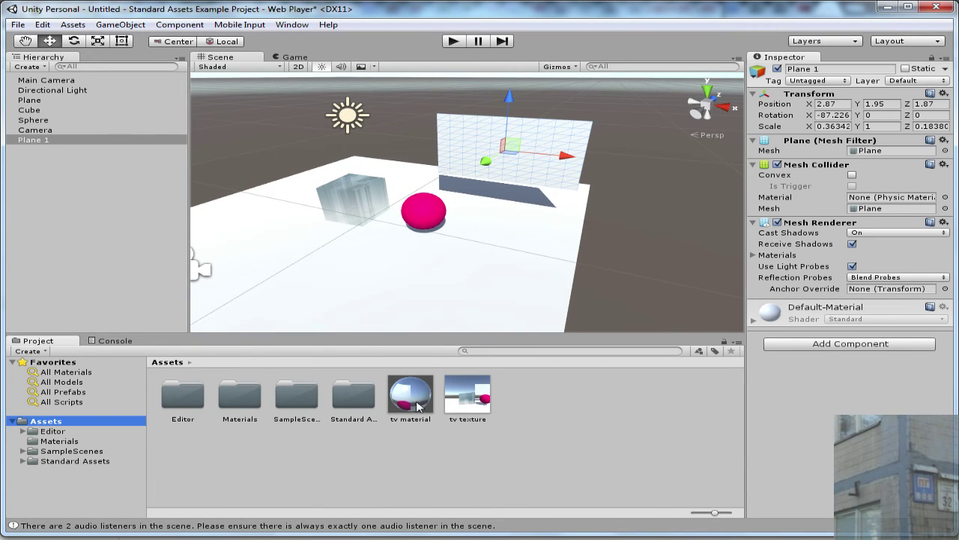
{"action": "left_click_drag", "start_coordinate": [418, 406], "coordinate": [529, 139]}
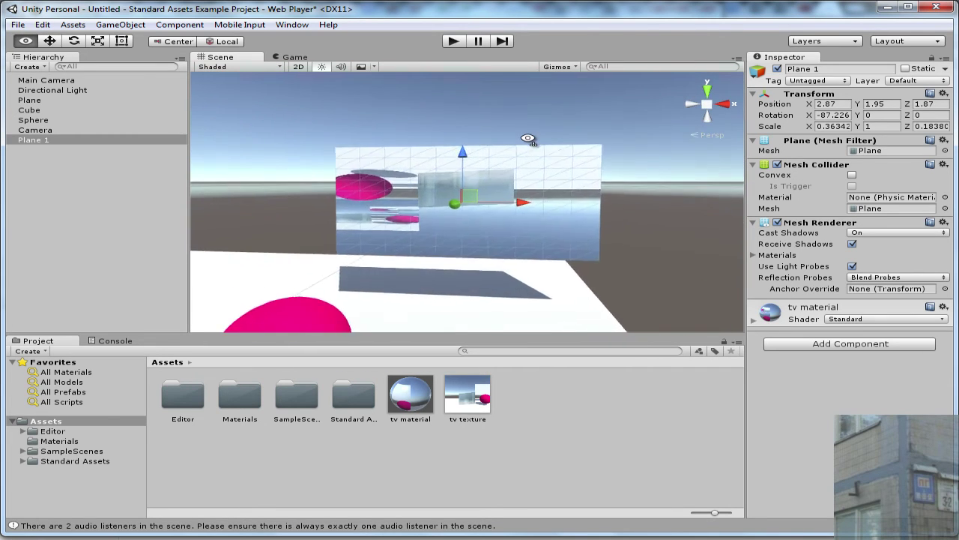
- Rotate the screen plane to turn its picture the right way up, and set its X rotation to 90
{"action": "key", "text": "s"}
{"action": "right_click_drag", "start_coordinate": [529, 139], "coordinate": [518, 141]}
{"action": "left_click", "coordinate": [76, 42]}
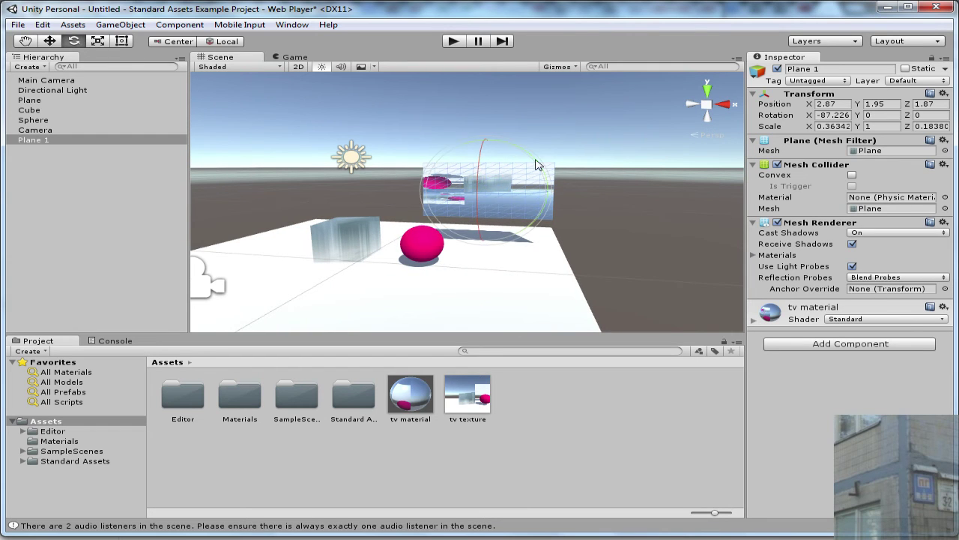
{"action": "left_click_drag", "start_coordinate": [532, 166], "coordinate": [517, 187]}
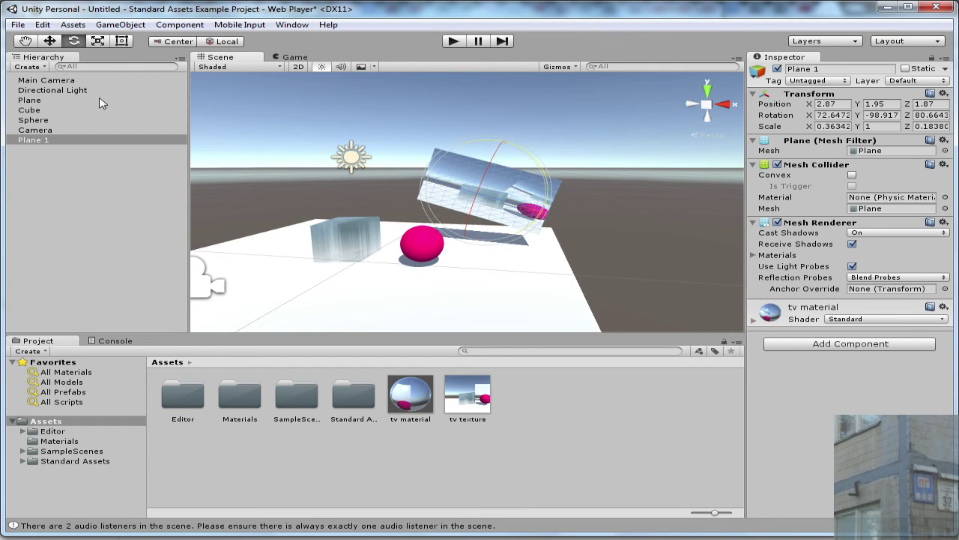
{"action": "left_click", "coordinate": [823, 115]}
{"action": "type", "text": "90"}
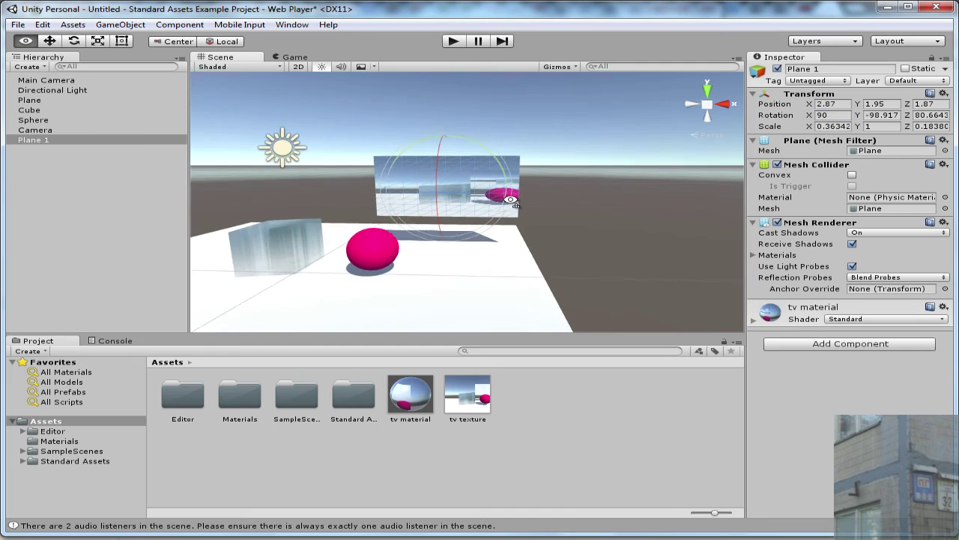
- Move the render-texture camera sideways and forward to about X 2.12, Z -2.66
{"action": "left_click_drag", "start_coordinate": [511, 199], "coordinate": [503, 200], "text": "alt"}
{"action": "scroll", "coordinate": [480, 247], "scroll_direction": "down", "scroll_amount": 5}
{"action": "right_click_drag", "start_coordinate": [481, 248], "coordinate": [368, 264]}
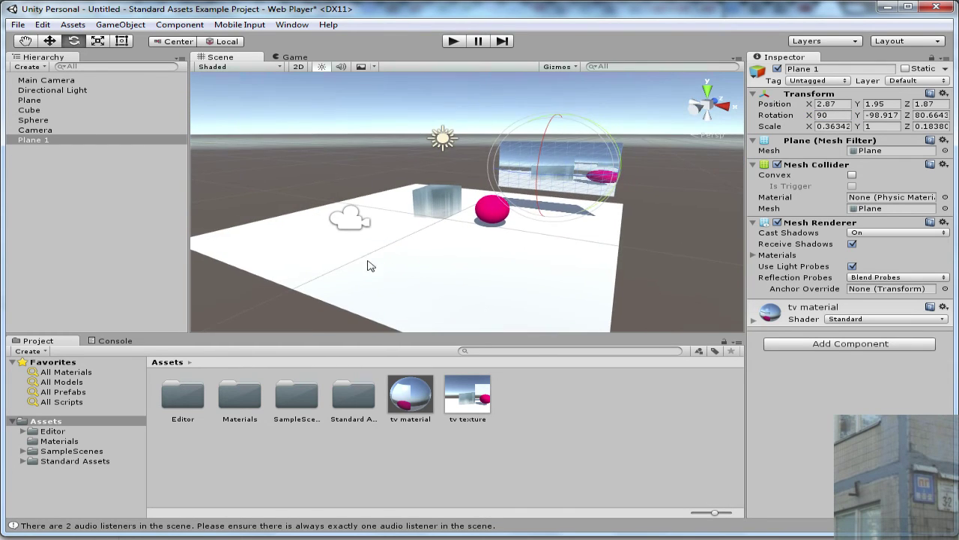
{"action": "left_click", "coordinate": [350, 223]}
{"action": "right_click_drag", "start_coordinate": [433, 222], "coordinate": [415, 228]}
{"action": "scroll", "coordinate": [414, 228], "scroll_direction": "up", "scroll_amount": 3}
{"action": "left_click", "coordinate": [50, 45]}
{"action": "left_click_drag", "start_coordinate": [415, 164], "coordinate": [556, 215], "text": "alt"}
{"action": "right_click_drag", "start_coordinate": [556, 215], "coordinate": [555, 213]}
- Scale the screen plane taller, to a Z scale of about 0.34
{"action": "left_click", "coordinate": [489, 155]}
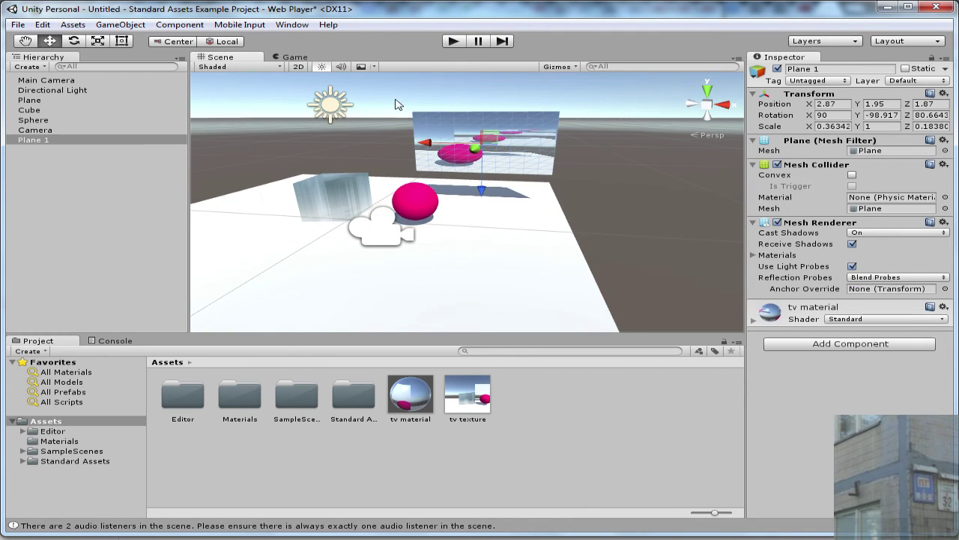
{"action": "left_click", "coordinate": [98, 40]}
{"action": "left_click_drag", "start_coordinate": [482, 194], "coordinate": [487, 239]}
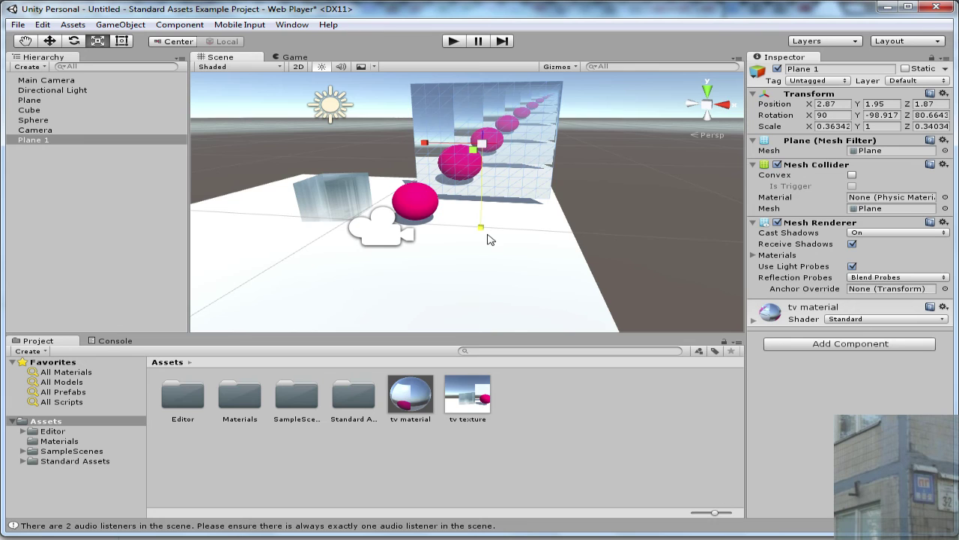
- Select the render-texture camera and examine its preview of the enlarged screen
{"action": "right_click_drag", "start_coordinate": [467, 210], "coordinate": [499, 178]}
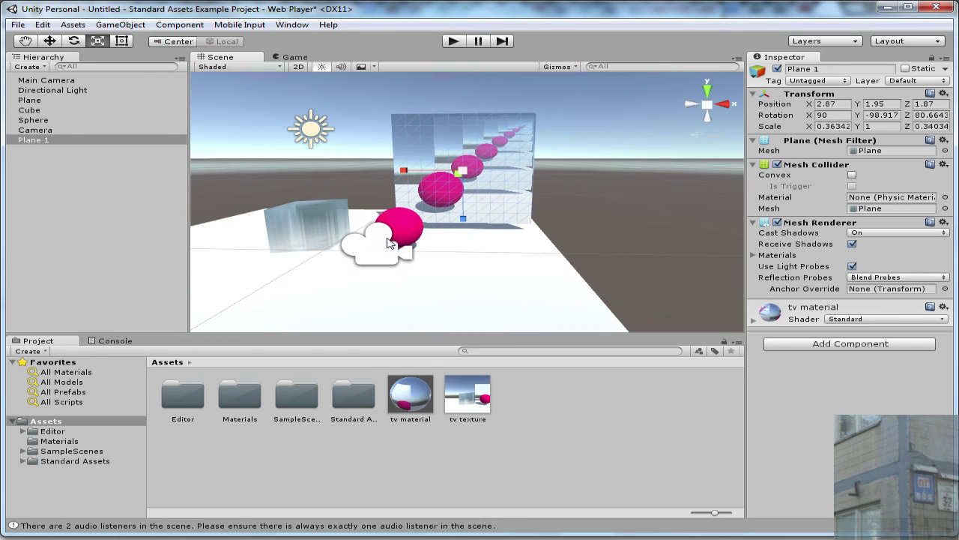
{"action": "left_click", "coordinate": [387, 238]}
{"action": "left_click", "coordinate": [51, 42]}
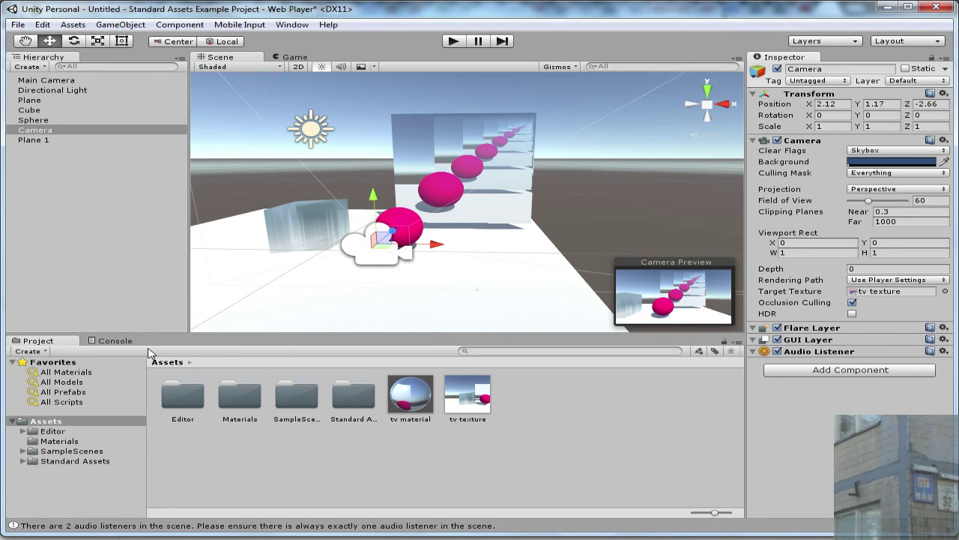
- Switch the tv texture's anti-aliasing to None, and restore it to 8 samples
{"action": "left_click", "coordinate": [467, 397]}
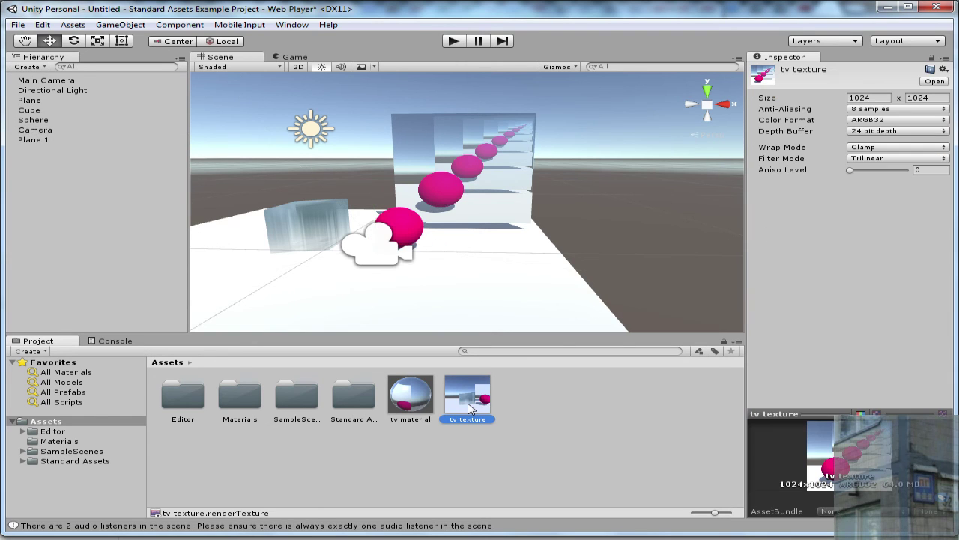
{"action": "left_click", "coordinate": [882, 109]}
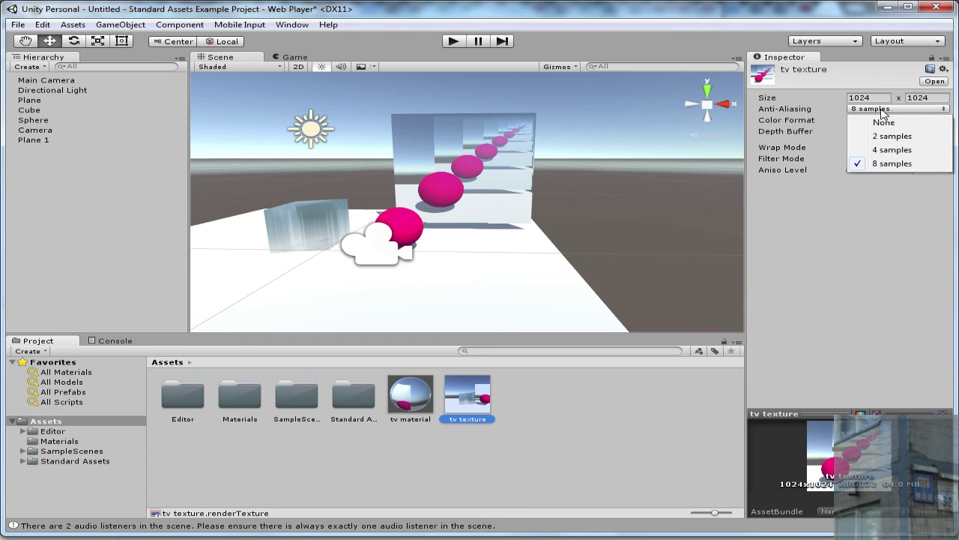
{"action": "left_click", "coordinate": [902, 123]}
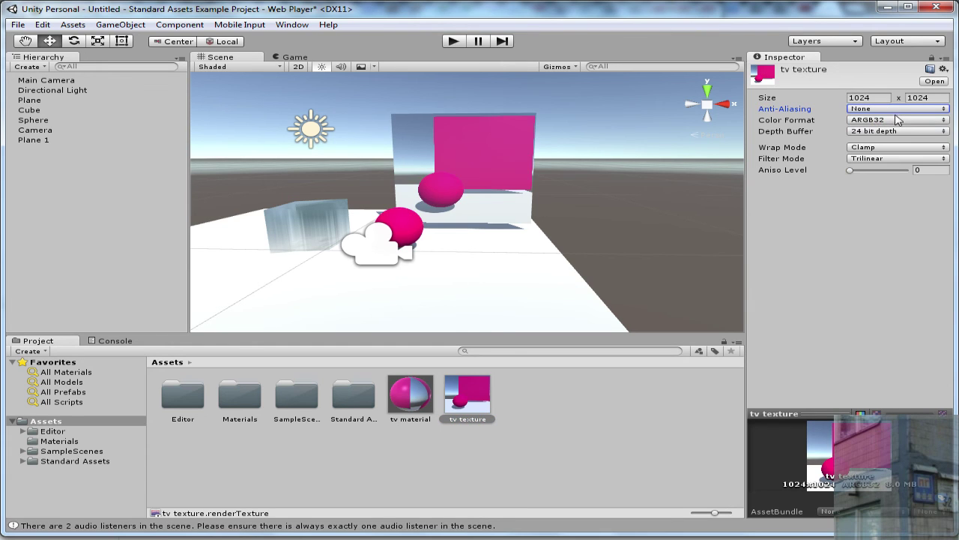
{"action": "left_click", "coordinate": [895, 112]}
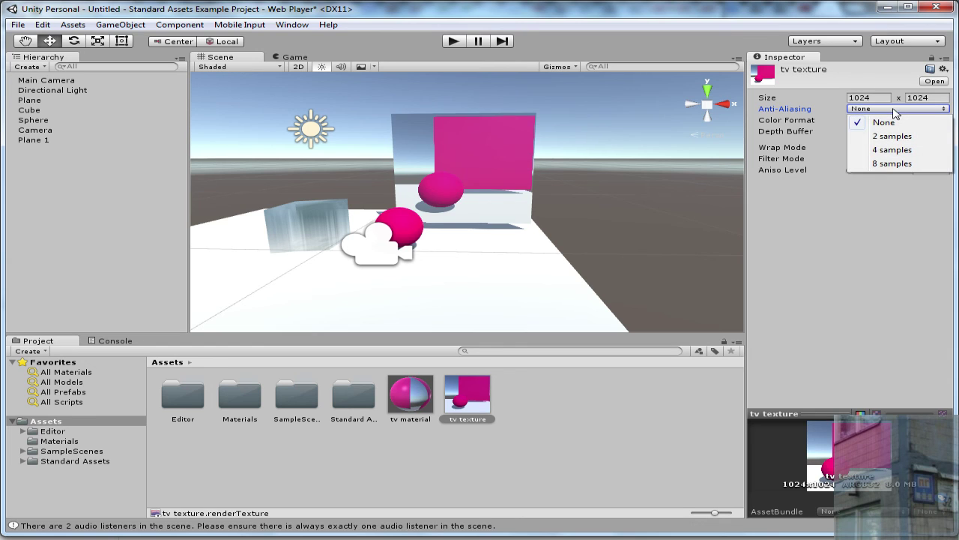
{"action": "left_click", "coordinate": [925, 167]}
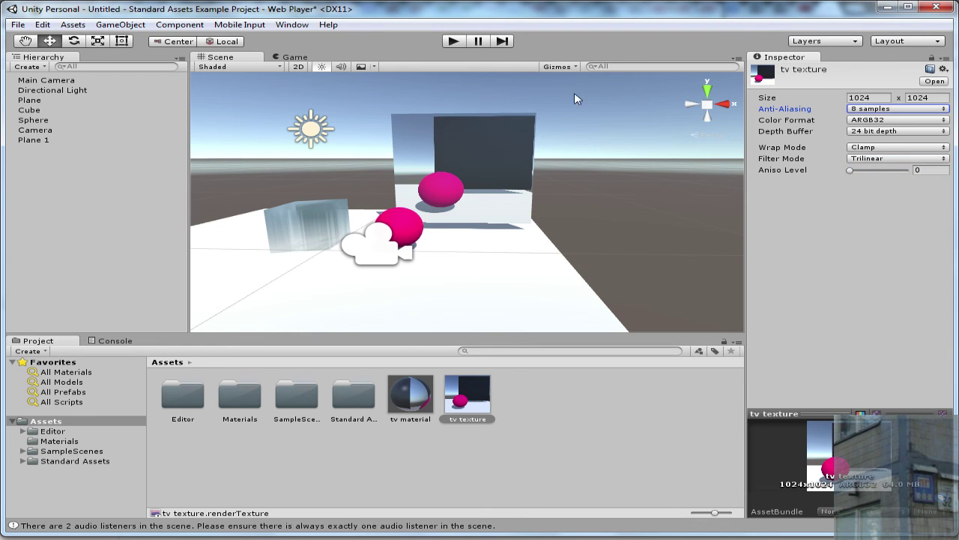
- Run the scene in play mode to check the TV screen, and stop it
{"action": "left_click", "coordinate": [456, 43]}
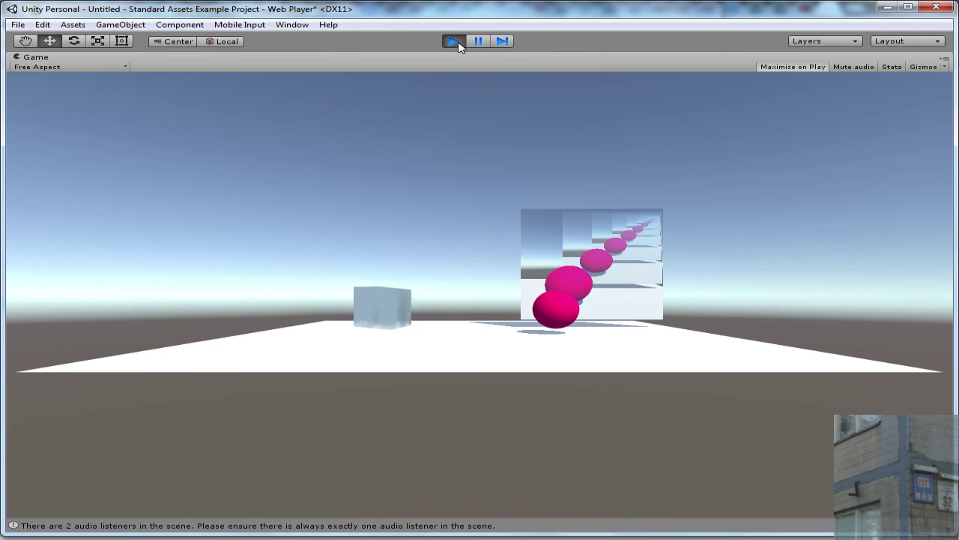
{"action": "left_click", "coordinate": [456, 42]}
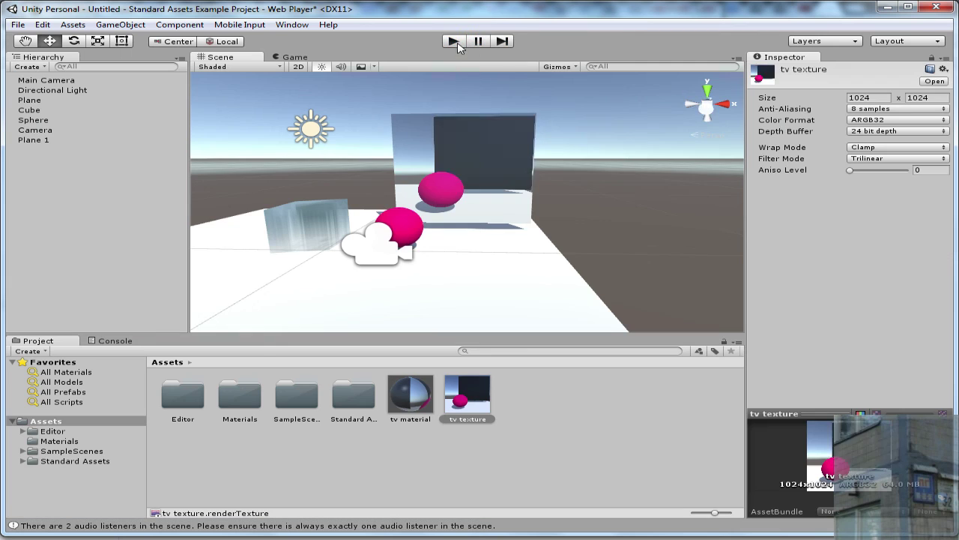
- Raise the render-texture camera to about Y 1.296
{"action": "left_click", "coordinate": [388, 235]}
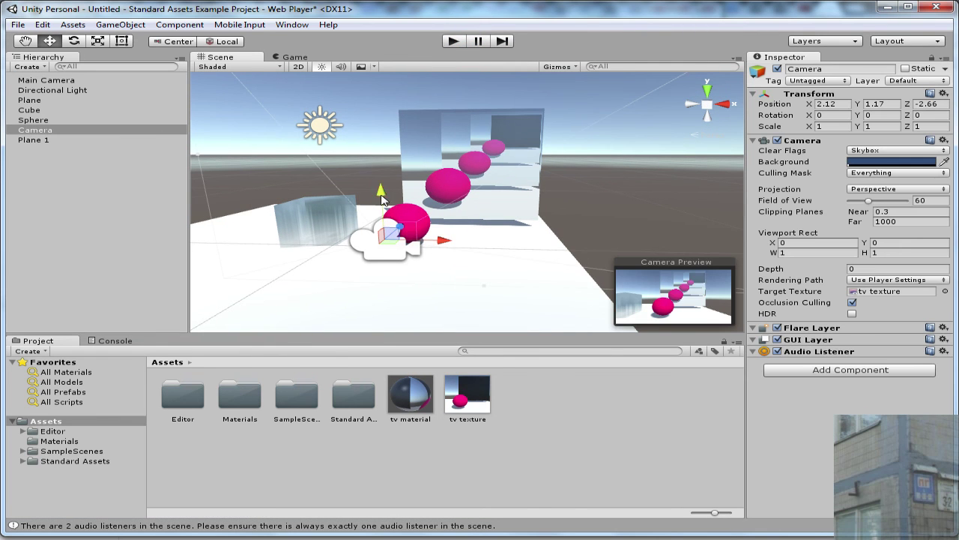
{"action": "left_click_drag", "start_coordinate": [382, 196], "coordinate": [381, 180]}
{"action": "key", "text": "a"}
{"action": "right_click_drag", "start_coordinate": [384, 184], "coordinate": [430, 179]}
{"action": "key", "text": "w"}
{"action": "key", "text": "s"}
{"action": "mouse_move", "coordinate": [404, 186]}
{"action": "left_mouse_down"}
{"action": "mouse_move", "coordinate": [405, 126]}
{"action": "mouse_move", "coordinate": [415, 193]}
{"action": "left_mouse_up"}
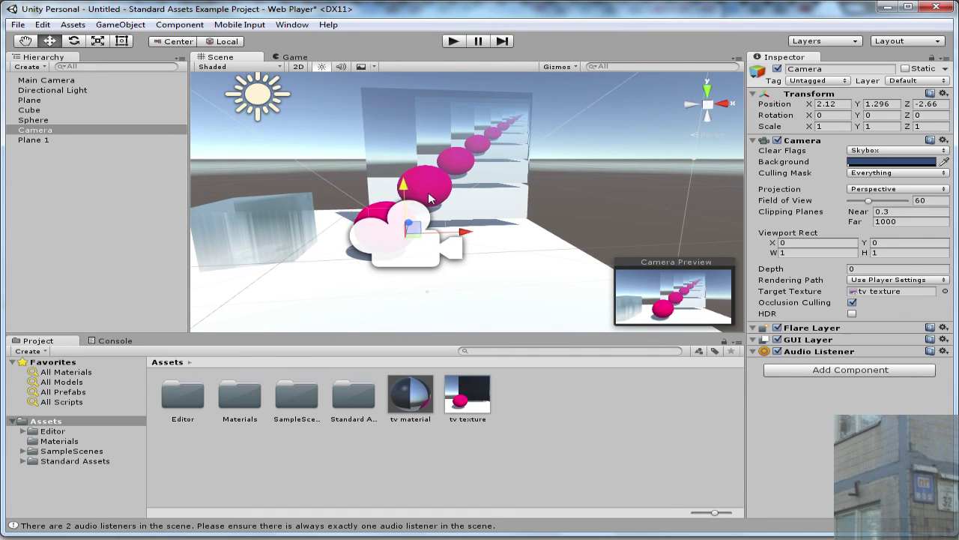